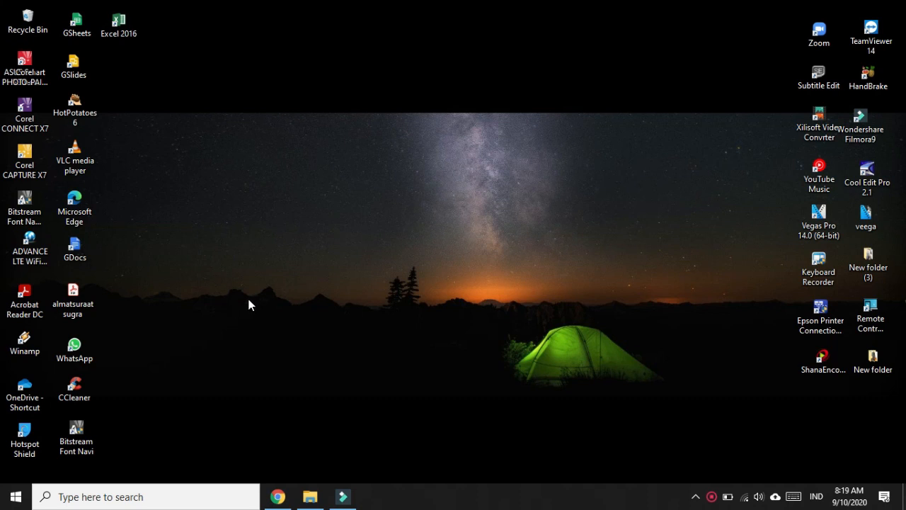
Search Windows for Excel, Word and PowerPoint, then close the search panel
left_click(104, 496)
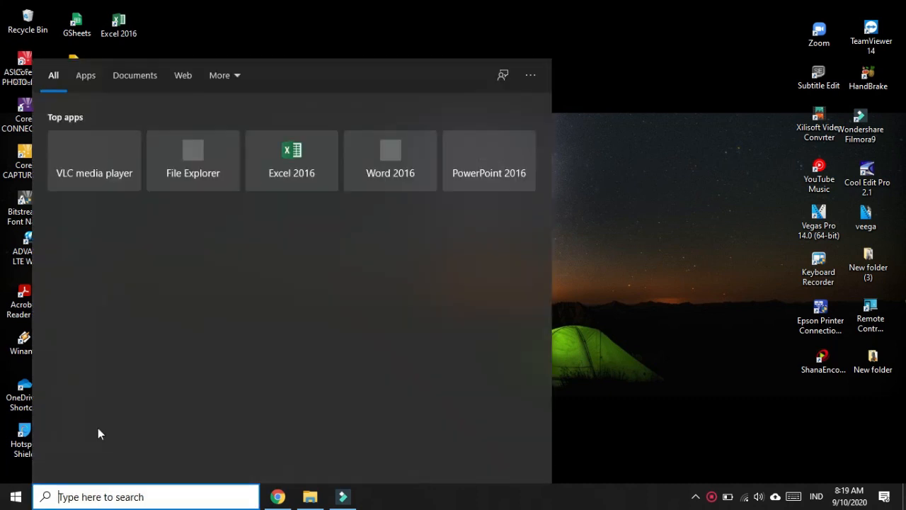
type("exc")
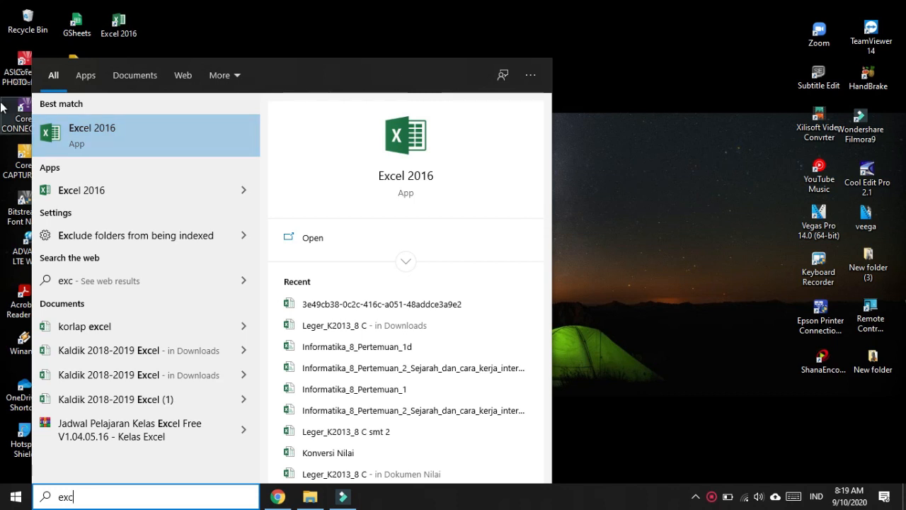
key("BackSpace")
key("BackSpace")
key("BackSpace")
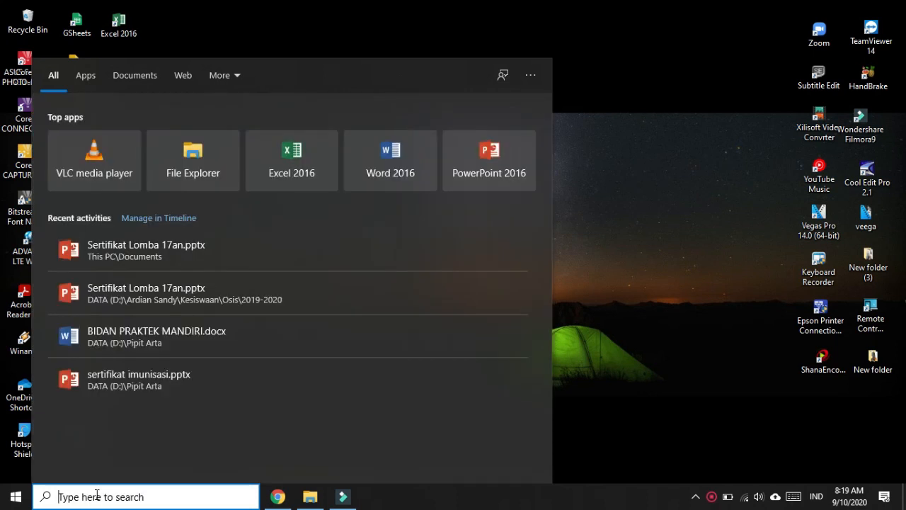
type("word")
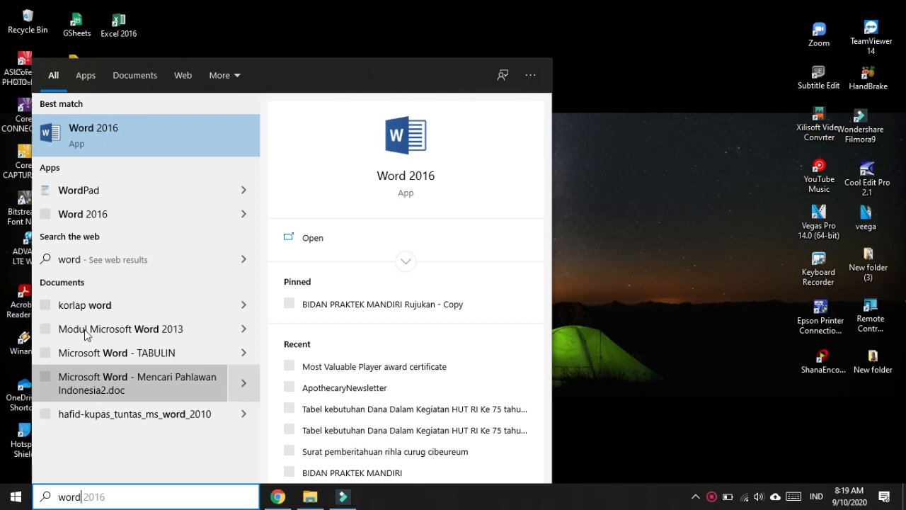
left_click(105, 132)
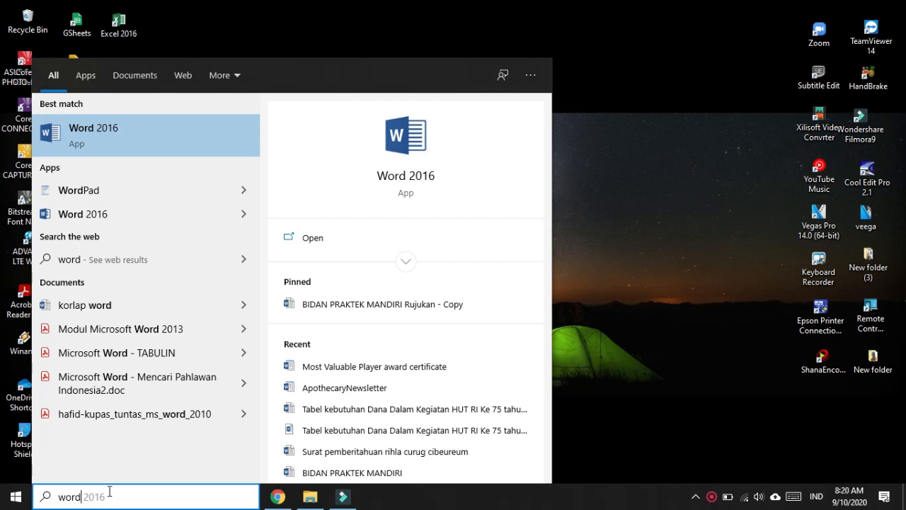
key("BackSpace")
key("BackSpace")
key("BackSpace")
key("BackSpace")
type("powe")
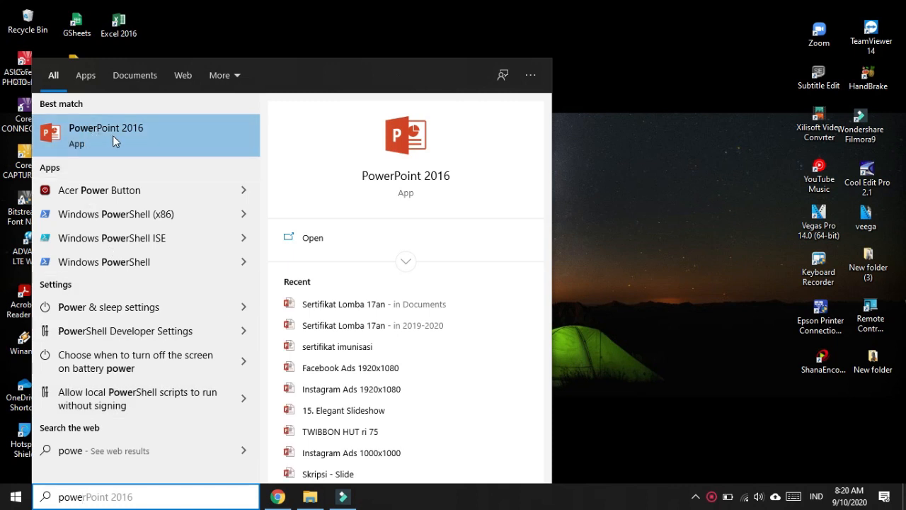
left_click(101, 497)
key("BackSpace")
key("BackSpace")
key("BackSpace")
key("BackSpace")
key("BackSpace")
key("BackSpace")
key("BackSpace")
key("BackSpace")
key("BackSpace")
key("BackSpace")
key("BackSpace")
key("BackSpace")
key("BackSpace")
key("BackSpace")
key("BackSpace")
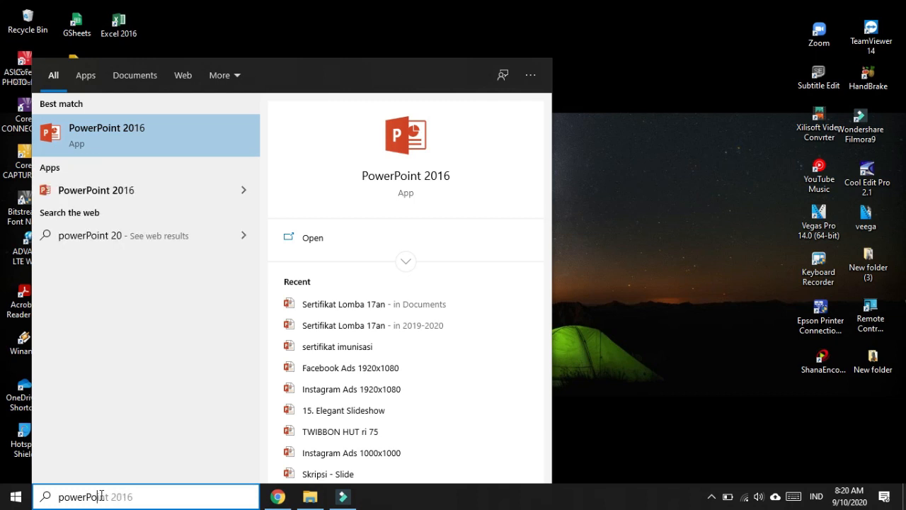
type("exc")
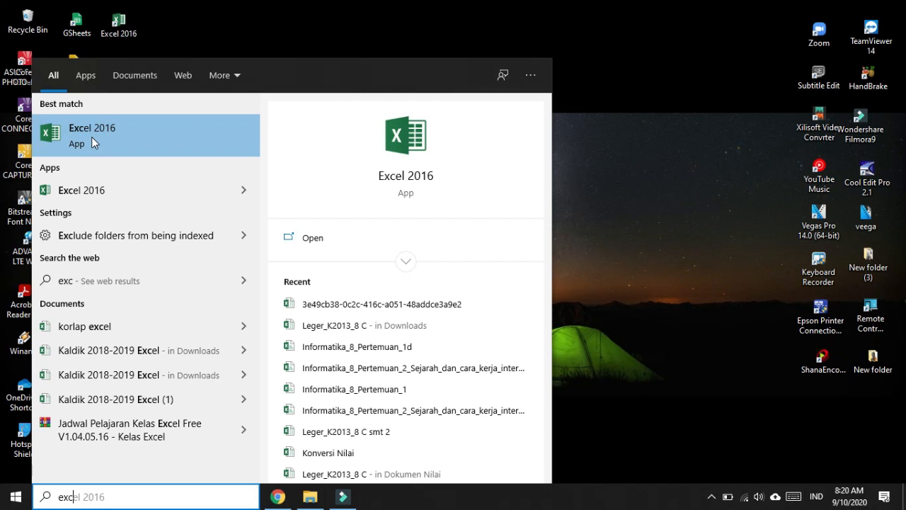
left_click(288, 38)
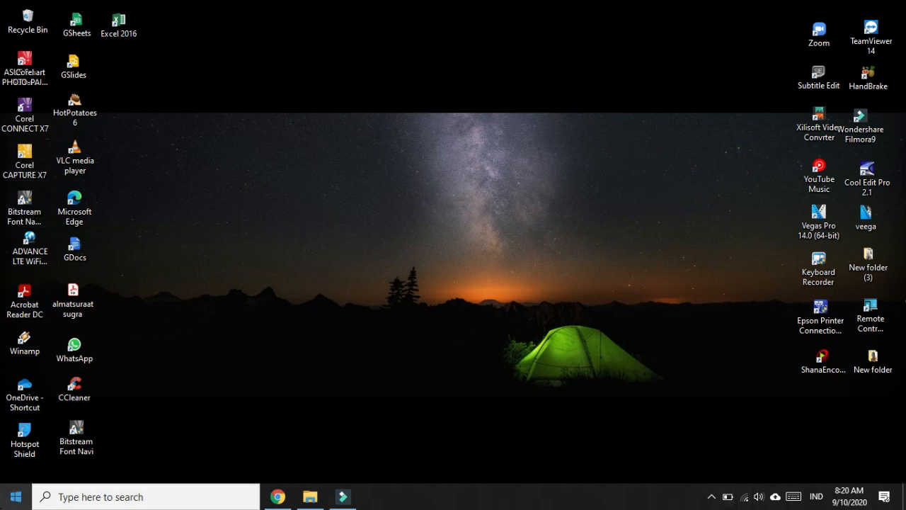
Launch Excel 2016 from the Start menu's app list
left_click(15, 500)
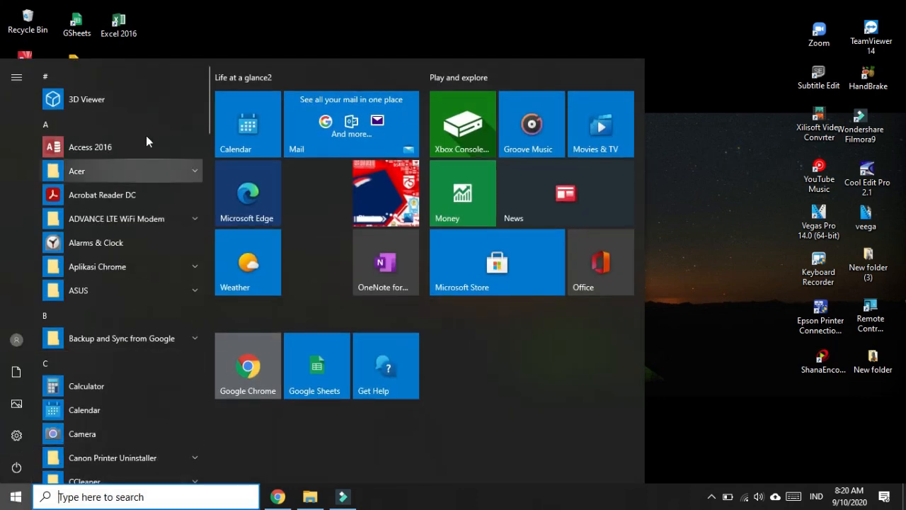
scroll(108, 411, "down", 4)
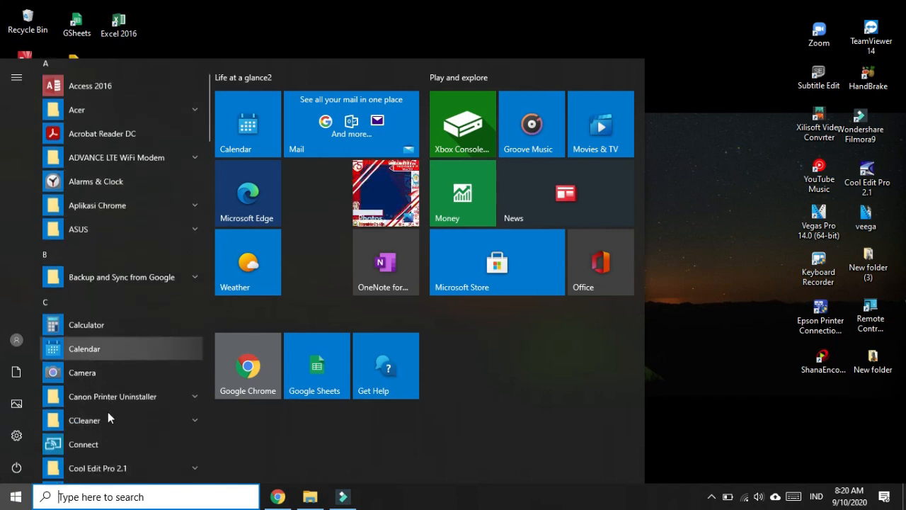
scroll(99, 312, "down", 1)
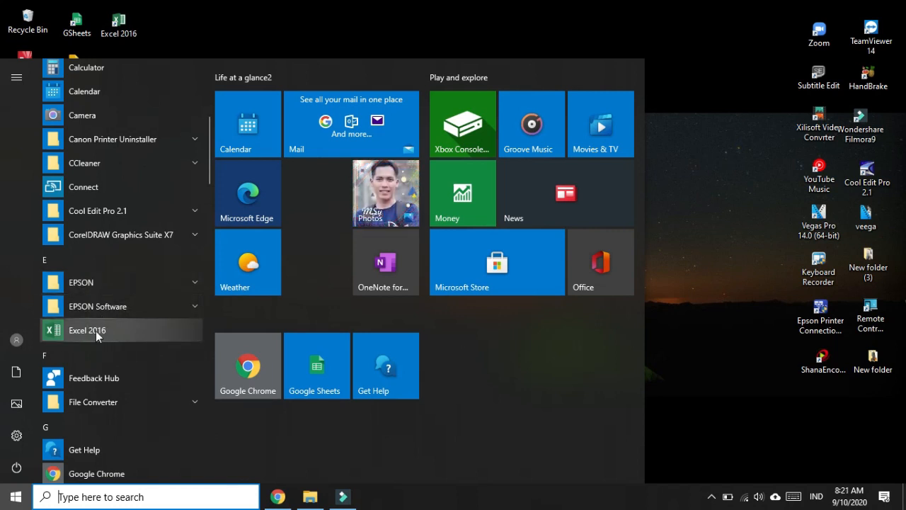
left_click(96, 331)
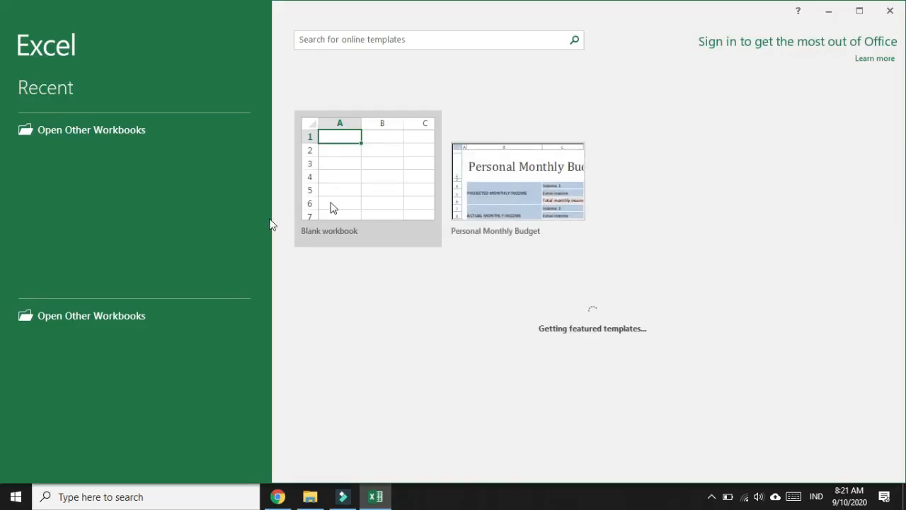
left_click(893, 12)
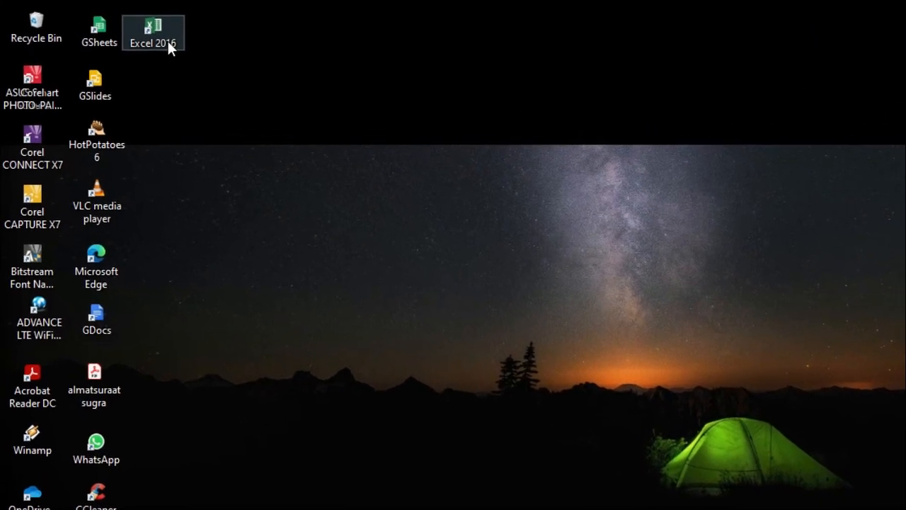
double_click(135, 34)
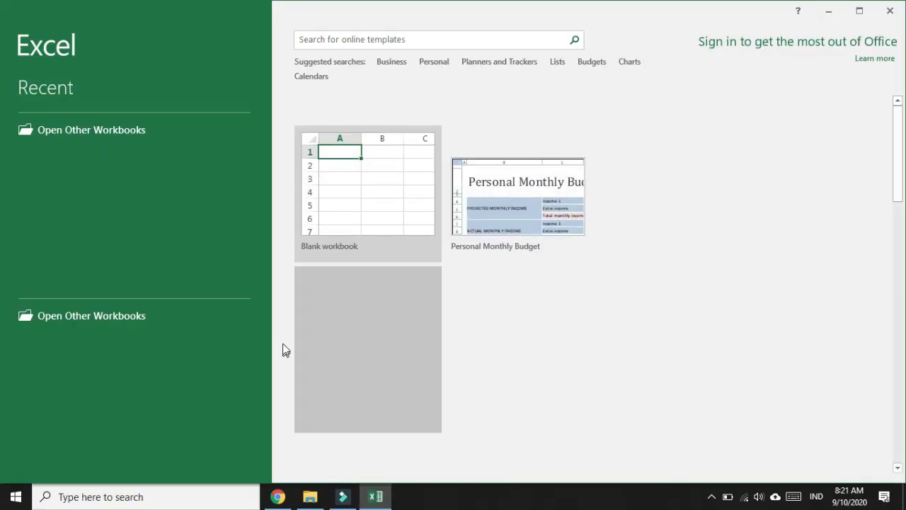
left_click(890, 12)
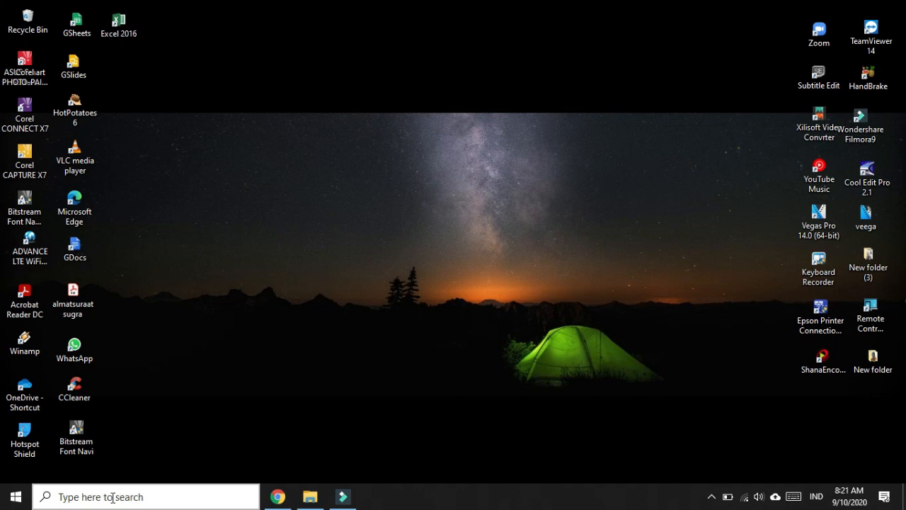
left_click(112, 496)
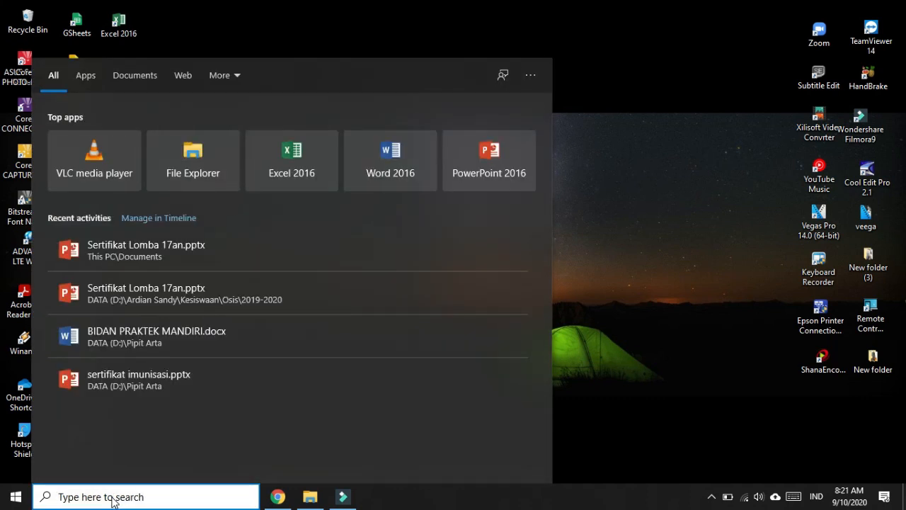
type("exc")
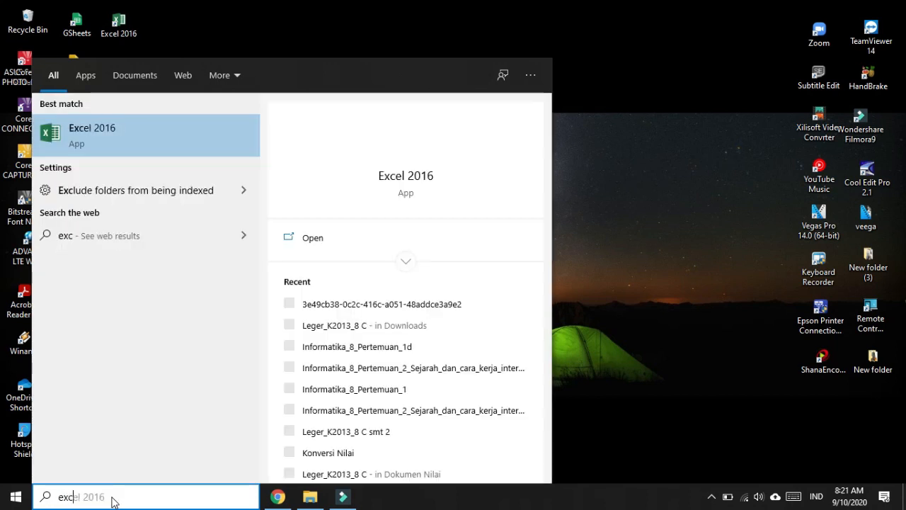
left_click(85, 137)
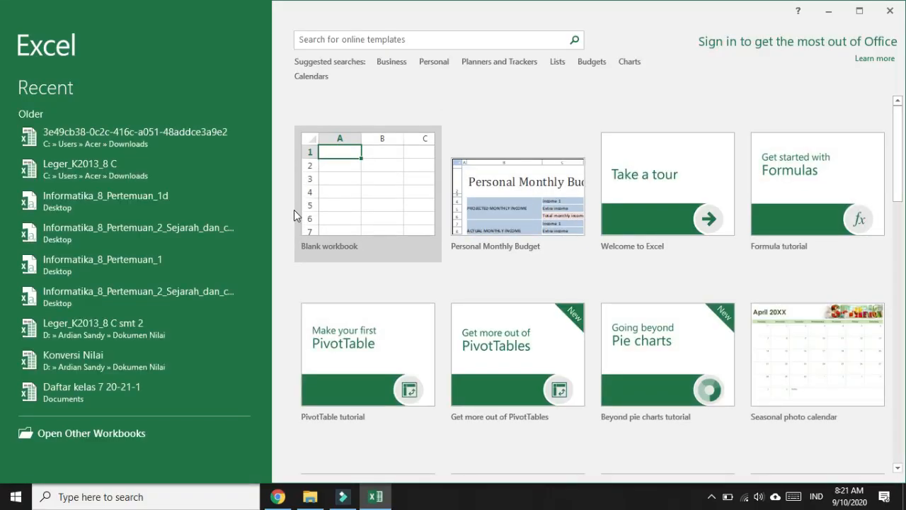
left_click(15, 496)
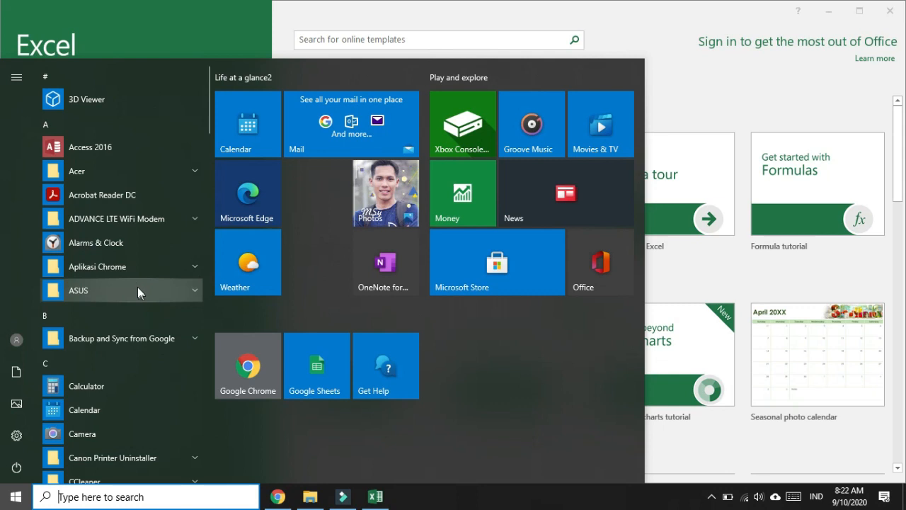
scroll(131, 290, "down", 10)
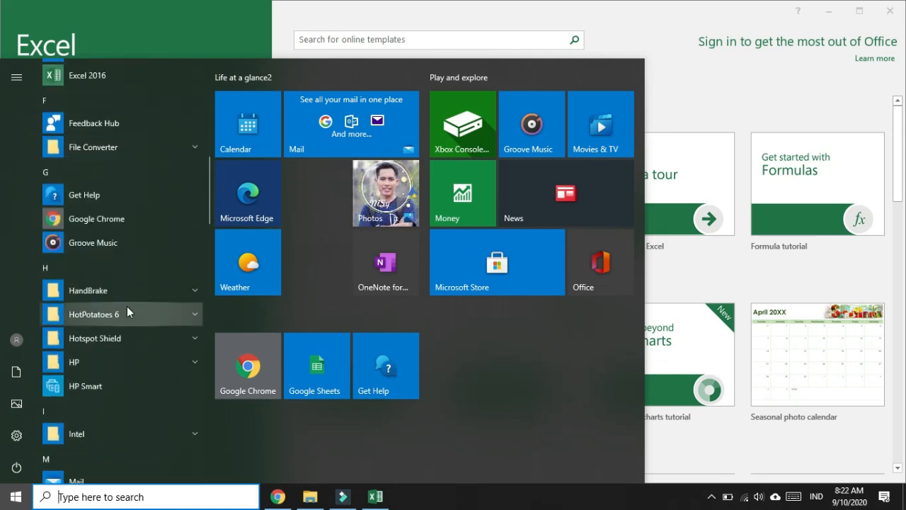
scroll(111, 356, "down", 3)
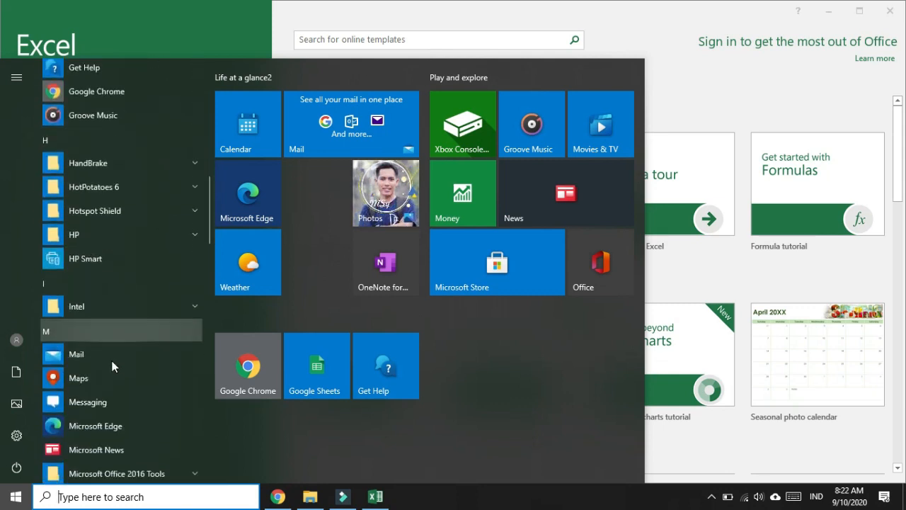
scroll(110, 411, "up", 1)
scroll(109, 412, "up", 3)
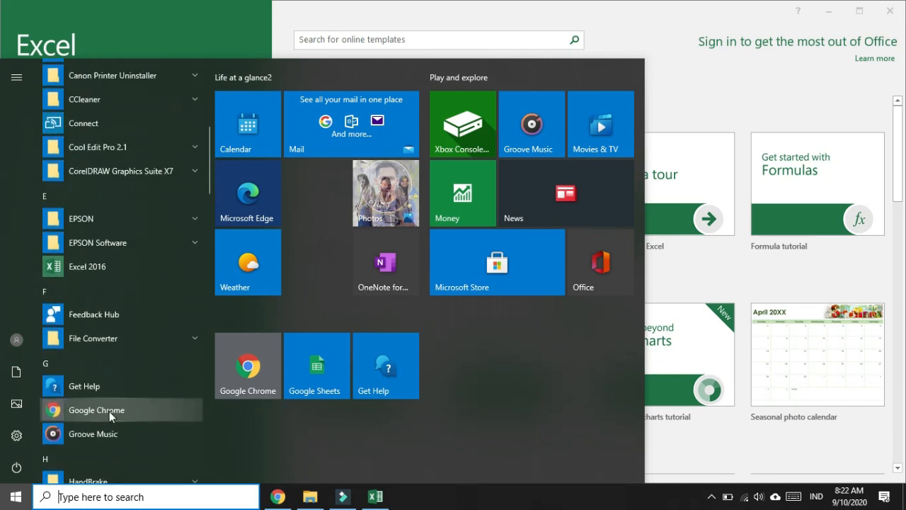
scroll(109, 411, "up", 4)
scroll(108, 394, "up", 1)
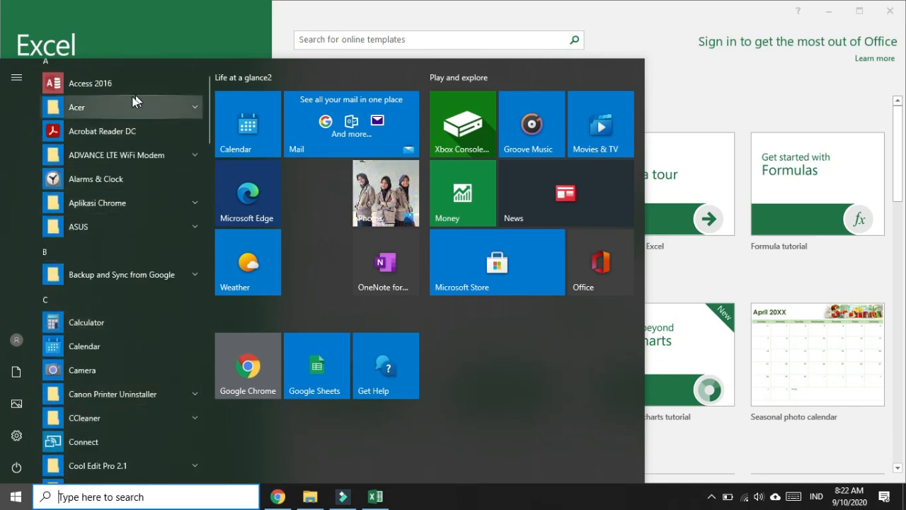
scroll(126, 417, "down", 3)
scroll(117, 432, "down", 2)
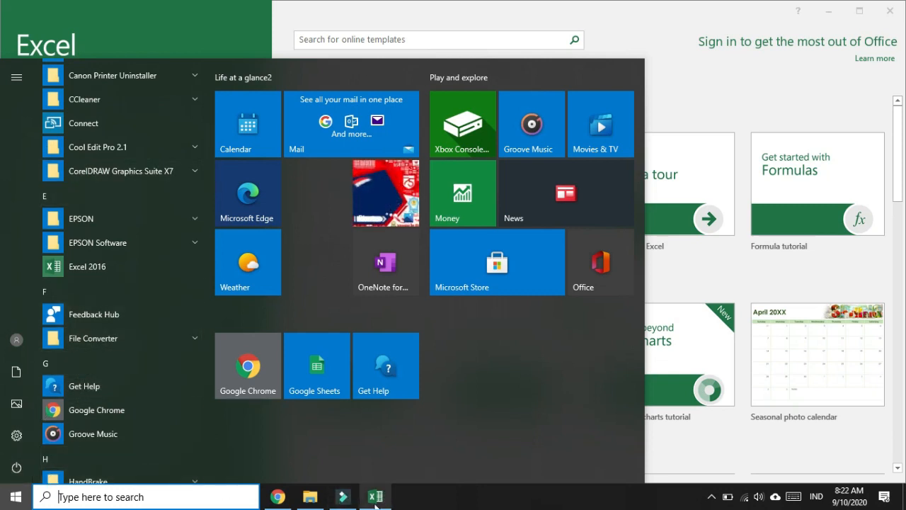
left_click(224, 27)
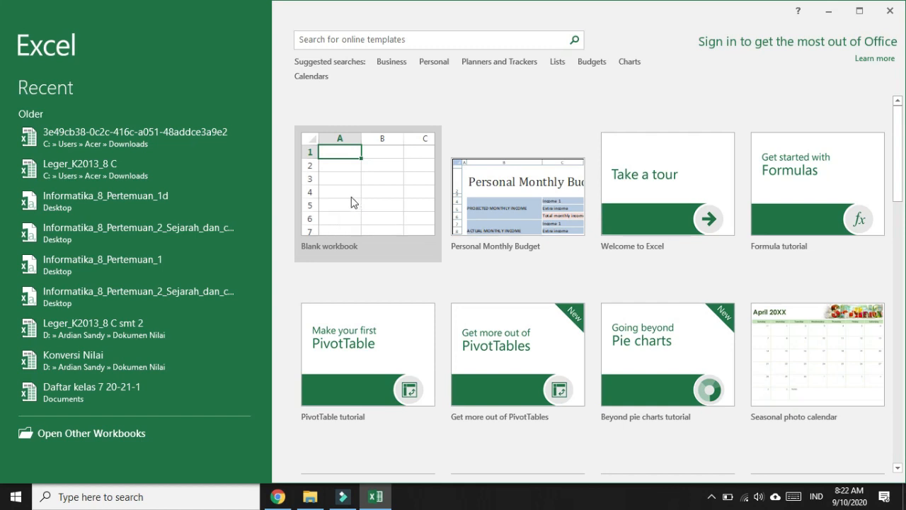
Create a new blank workbook and select cell A1
left_click(354, 193)
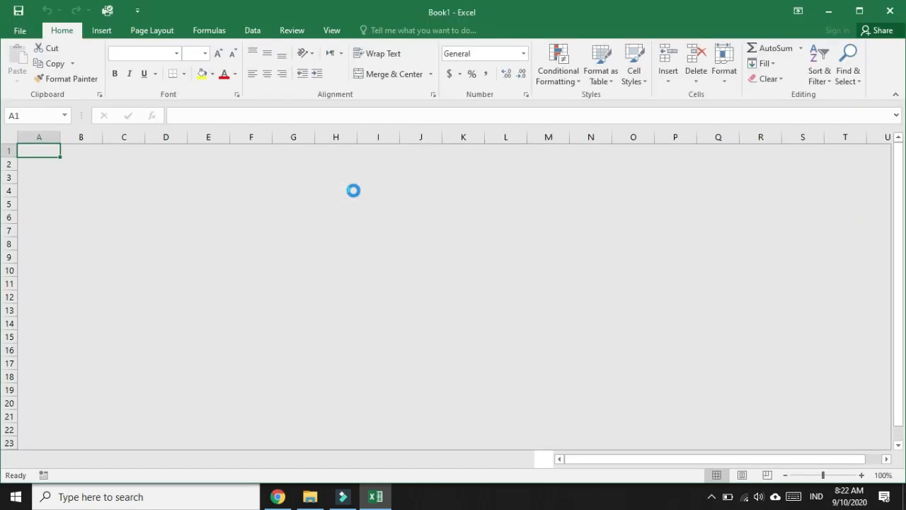
left_click(353, 190)
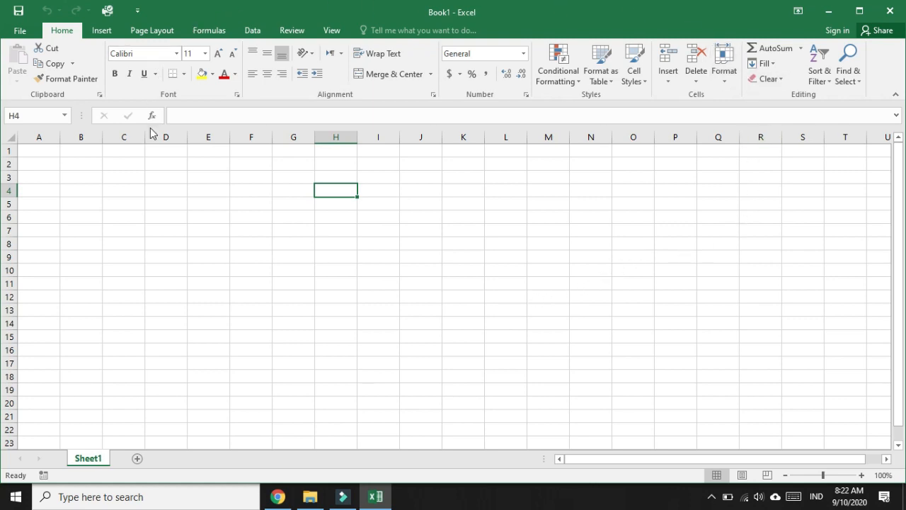
left_click(47, 150)
left_click(49, 161)
left_click(45, 150)
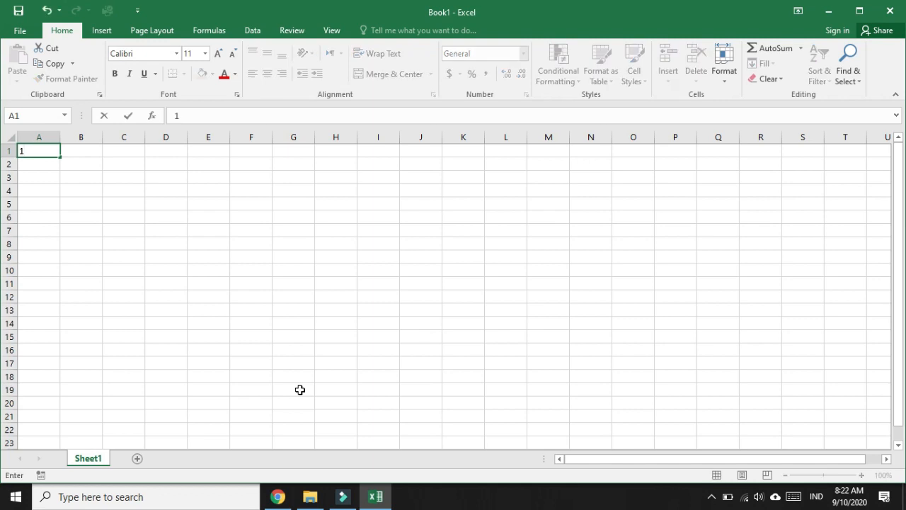
Enter 10x10 in A1 and ?? in B1, then return the selection to A1
type("0x10")
key("Tab")
type("??")
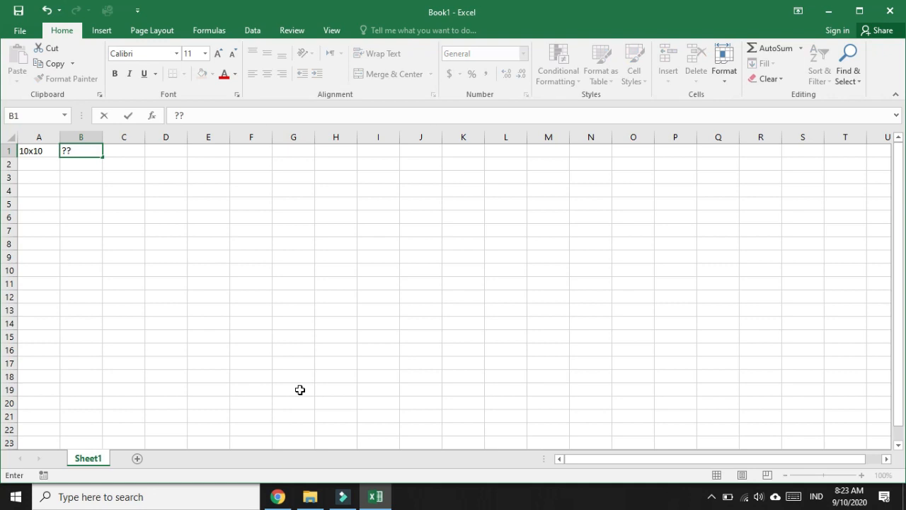
key("Return")
key("Left")
key("Up")
key("Right")
key("Down")
key("Up")
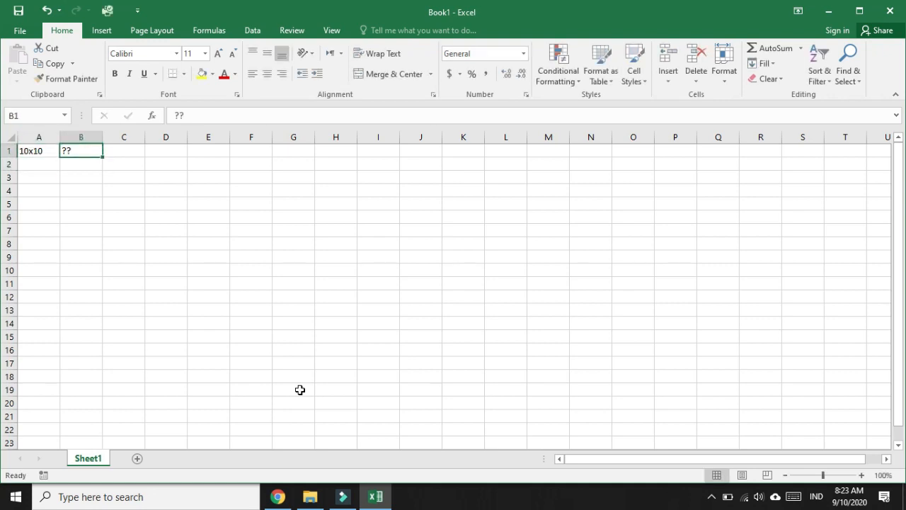
key("Left")
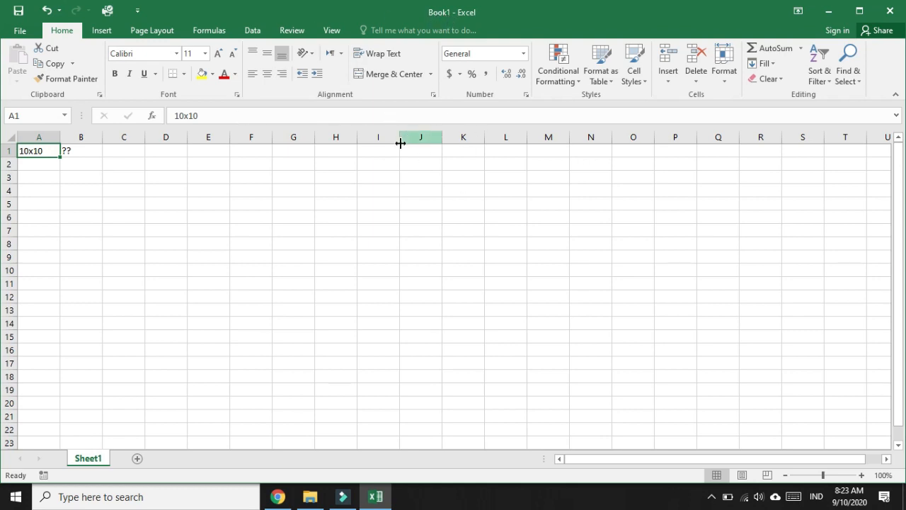
Save the workbook via Save As to This PC's Documents folder as 'ardi'
left_click(22, 31)
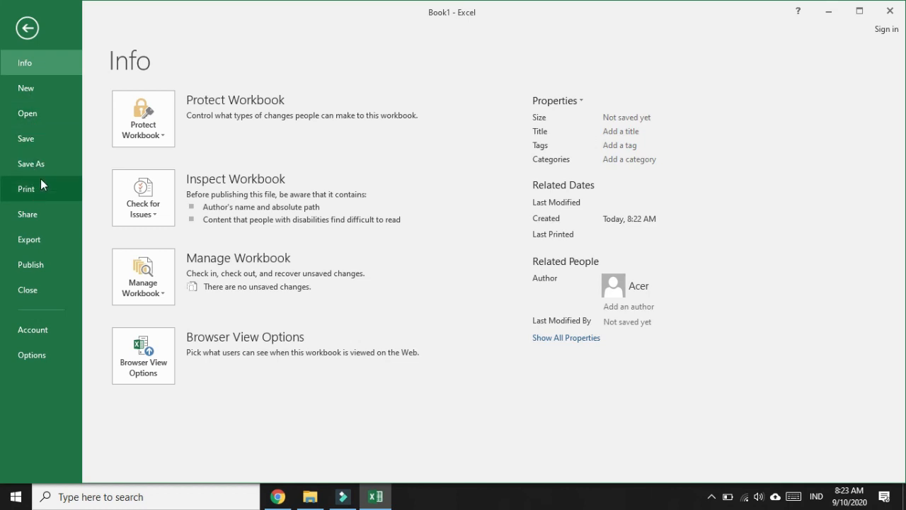
left_click(40, 141)
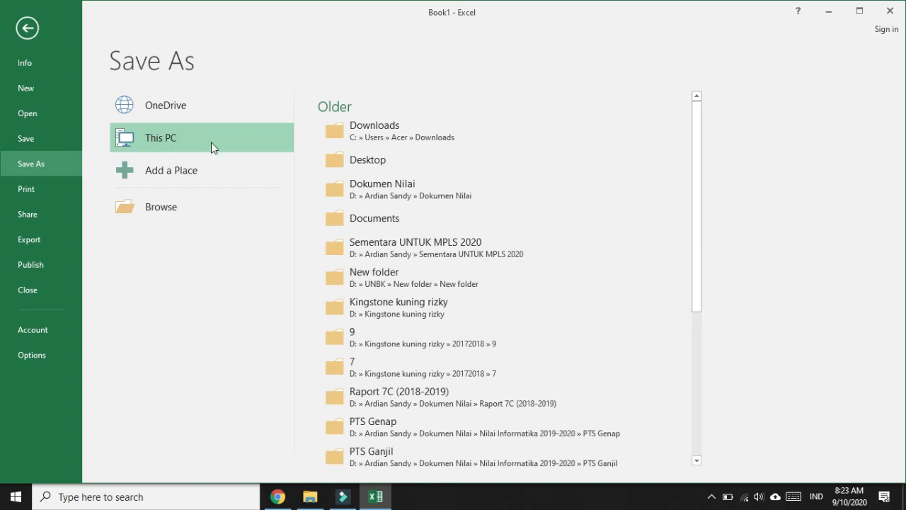
double_click(165, 139)
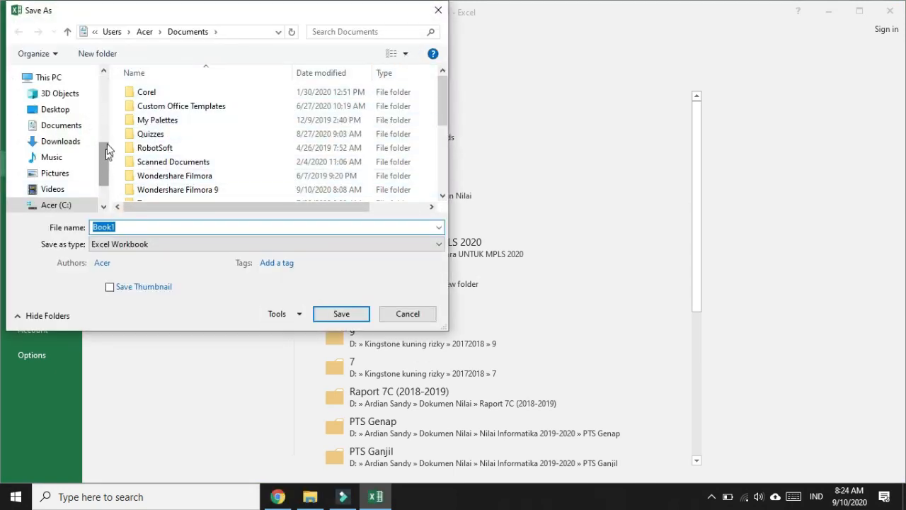
left_click_drag(104, 154, 102, 164)
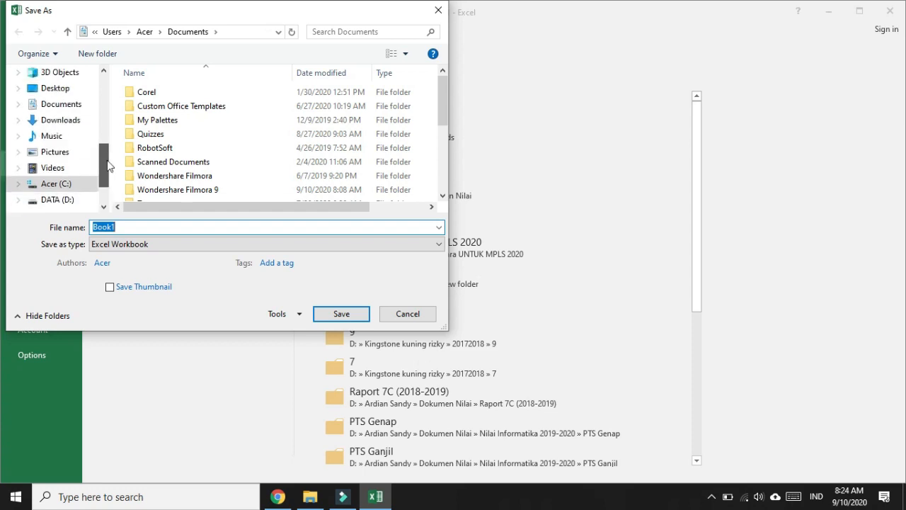
left_click(57, 108)
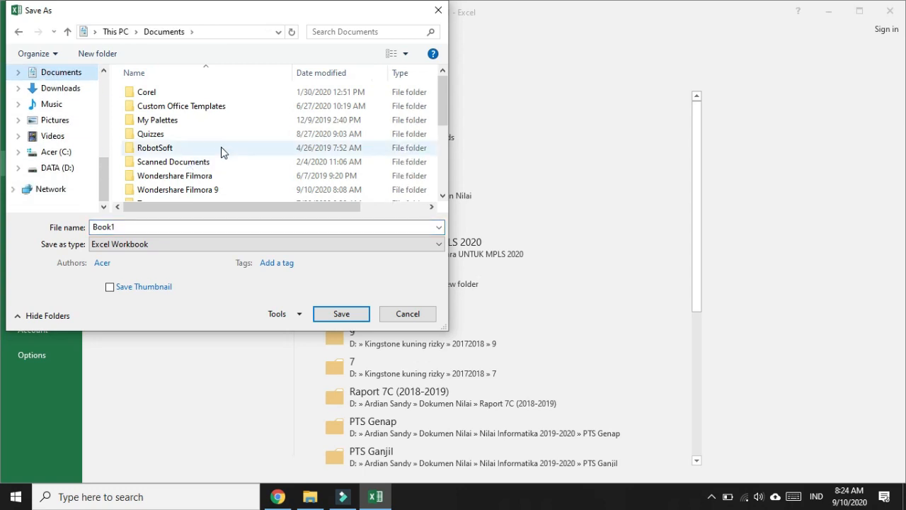
double_click(135, 228)
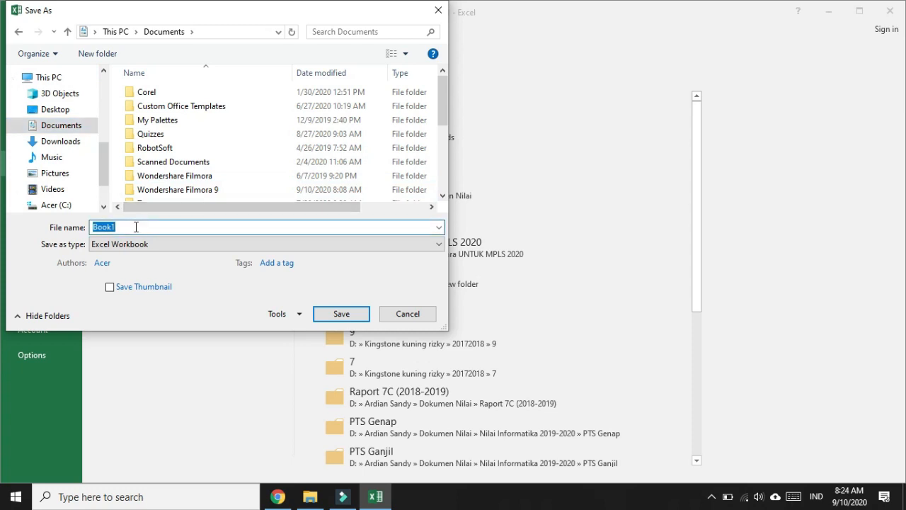
type("ardi")
left_click(346, 316)
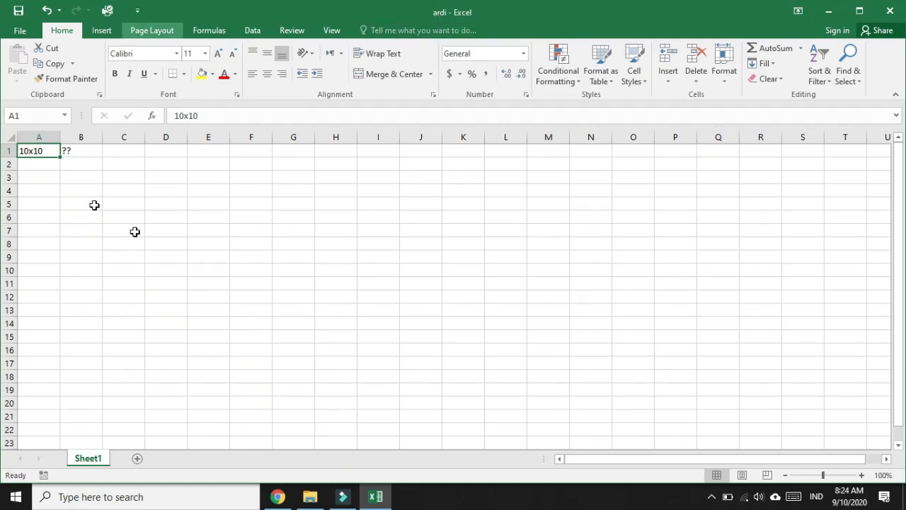
Enter hghj, l;juuydfg and jjb in A3:A5 and save the workbook
left_click(57, 176)
type("hghj")
key("Return")
type("l;juuydfg")
key("Return")
type("jjb")
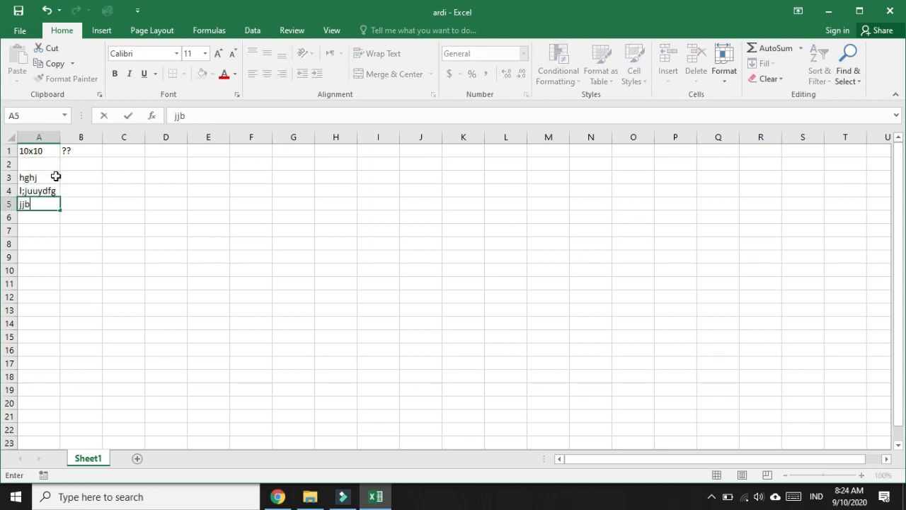
left_click(158, 183)
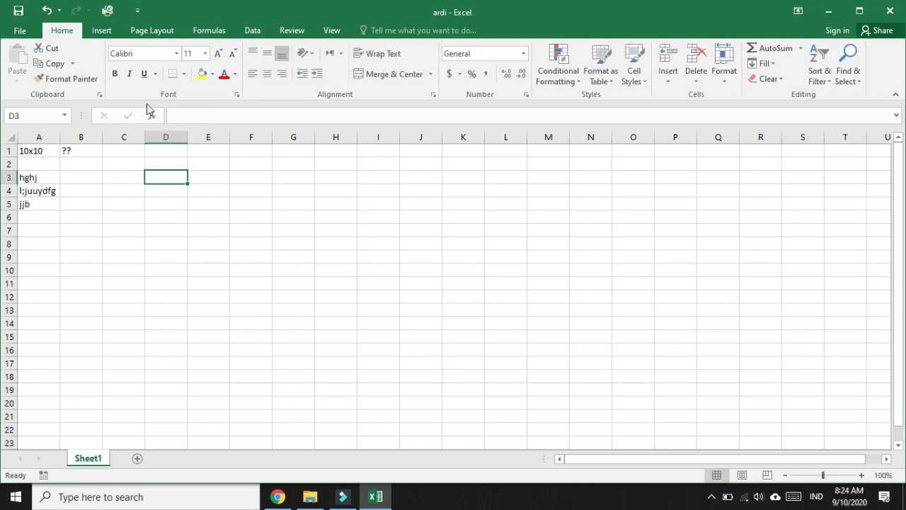
left_click(18, 11)
left_click(20, 31)
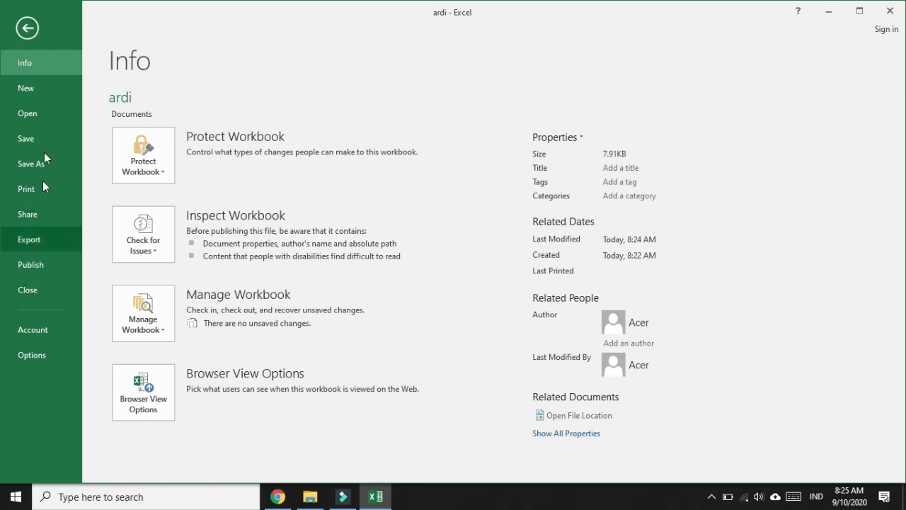
left_click(27, 29)
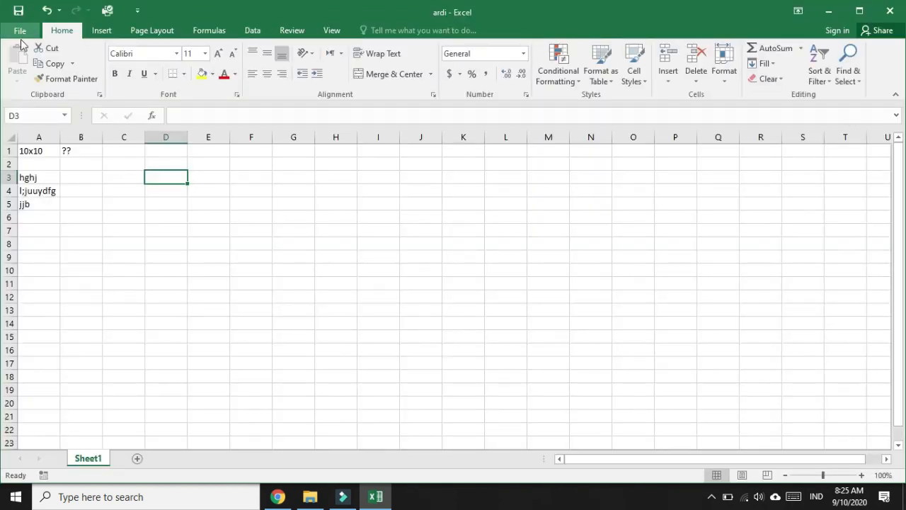
Close Excel and bring back the File Explorer window showing the Programs folder
left_click(890, 16)
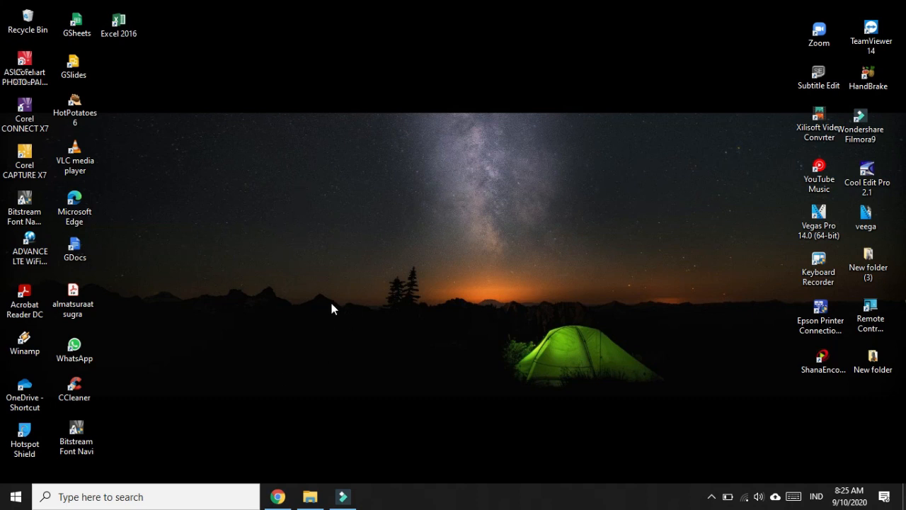
mouse_move(312, 508)
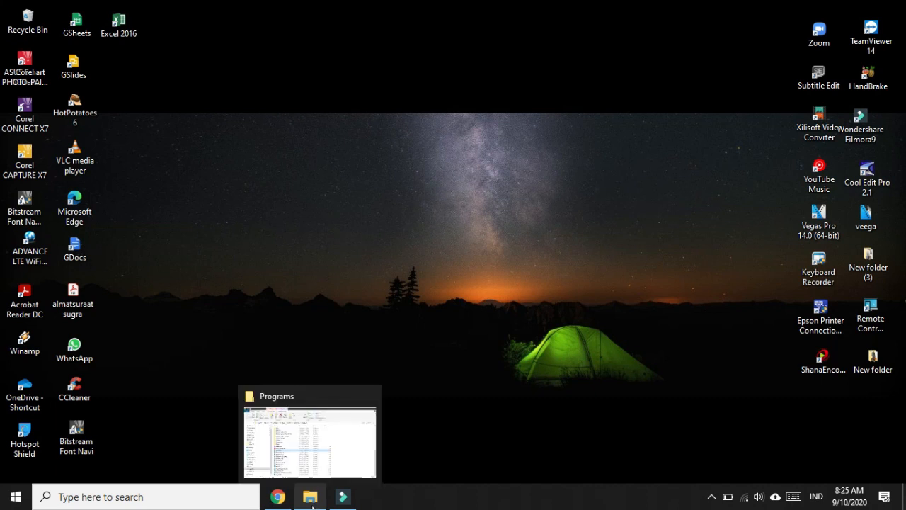
left_click(312, 506)
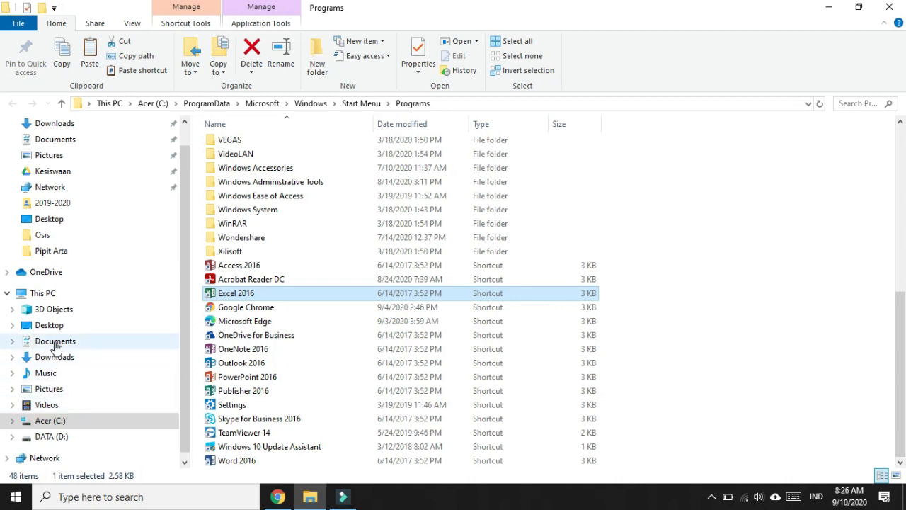
Open the ardi workbook from the Documents folder in Excel
left_click(55, 344)
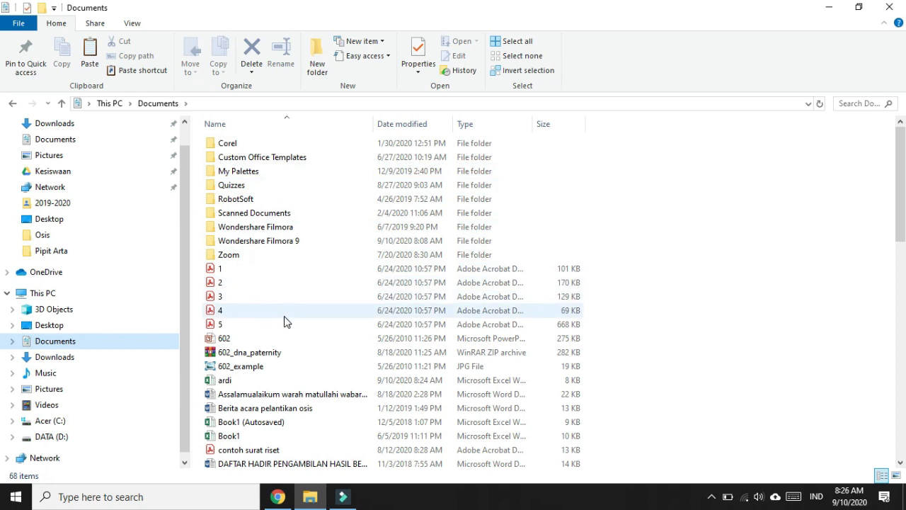
scroll(284, 319, "down", 3)
scroll(284, 325, "down", 5)
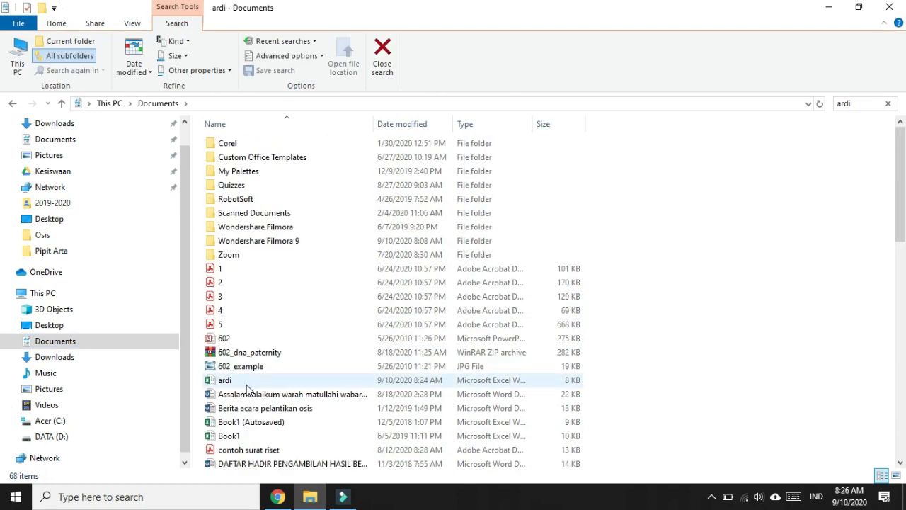
left_click(249, 383)
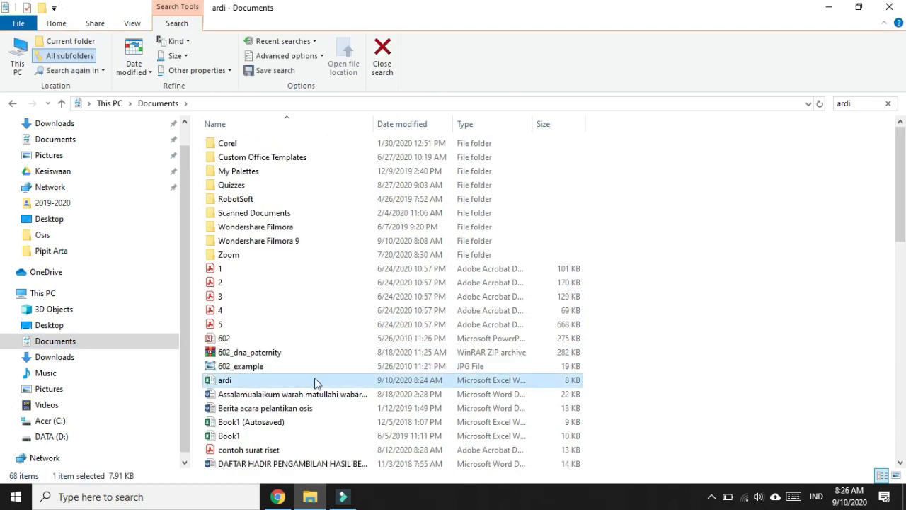
double_click(225, 381)
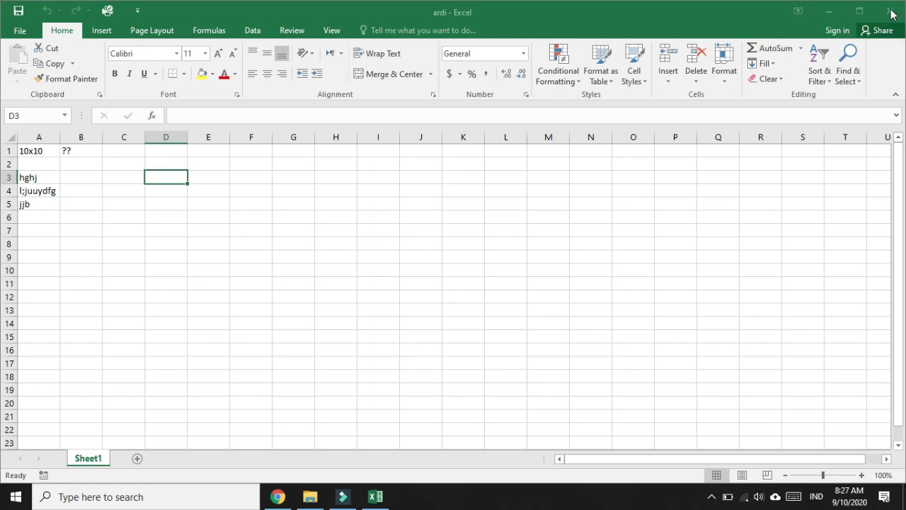
Select cell I4, then close Excel and the ardi workbook
left_click(376, 192)
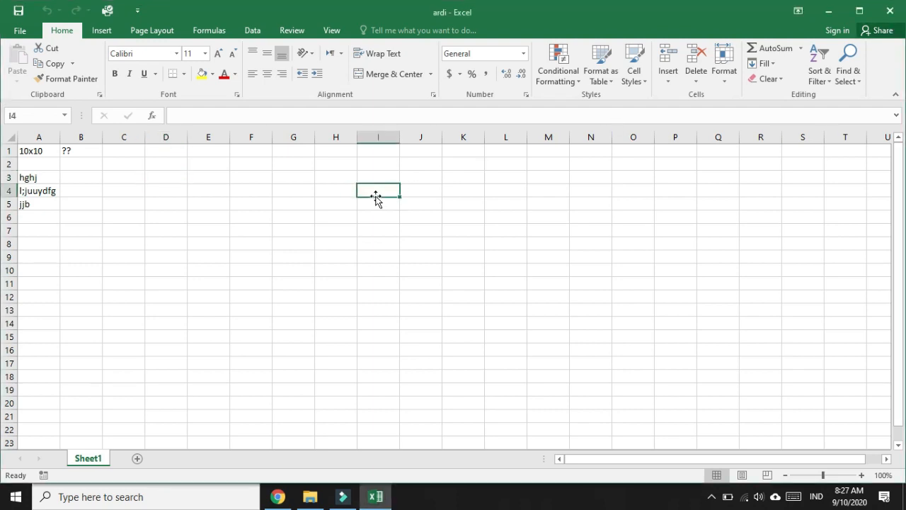
left_click(890, 12)
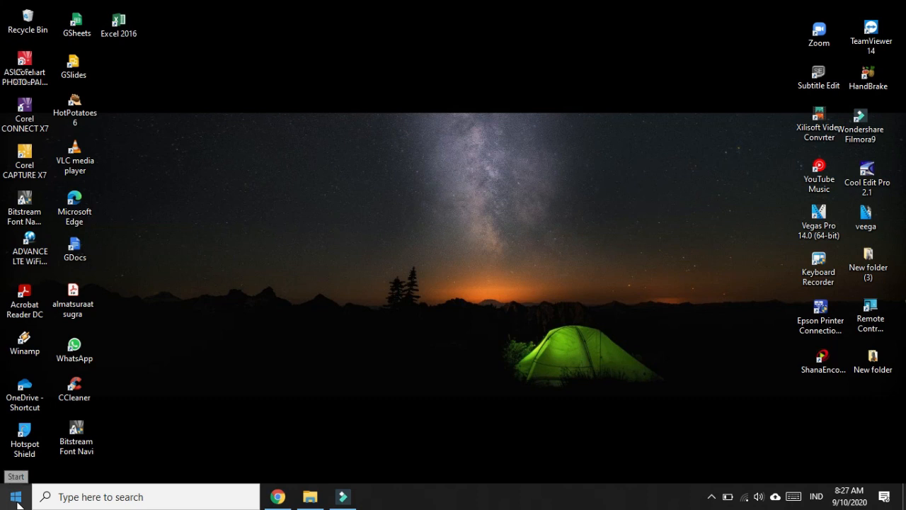
Relaunch Excel 2016 from the Start menu and create a blank workbook
left_click(18, 501)
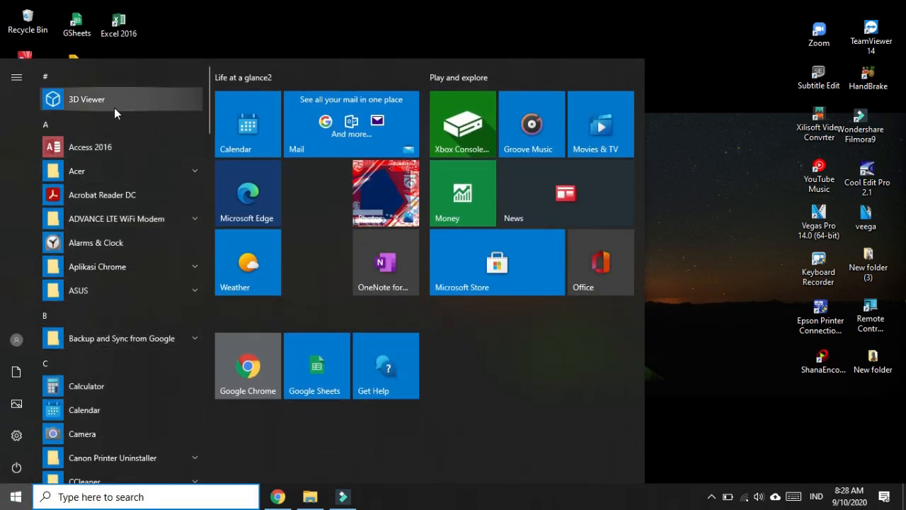
scroll(109, 363, "down", 5)
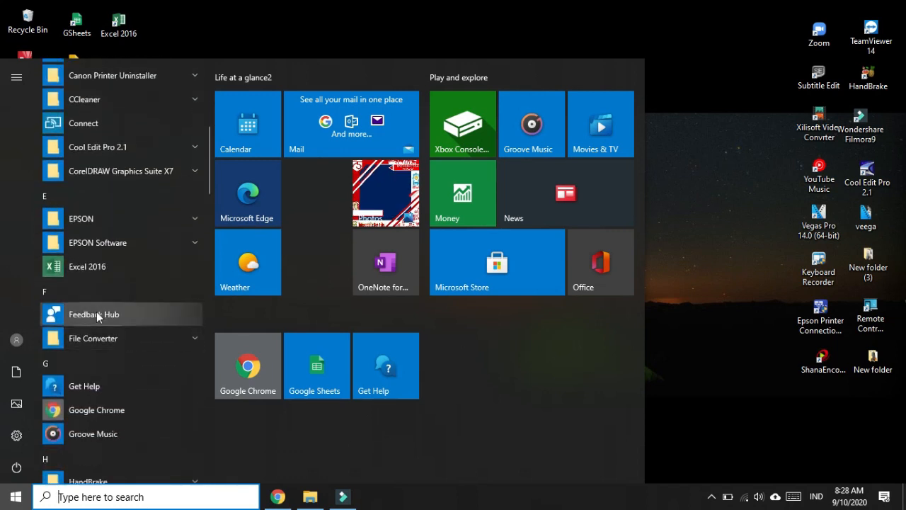
left_click(94, 267)
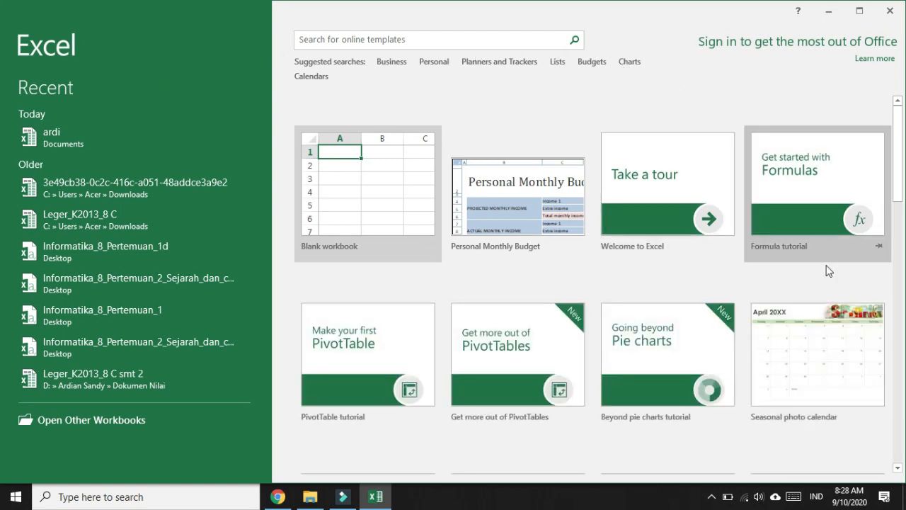
left_click(386, 225)
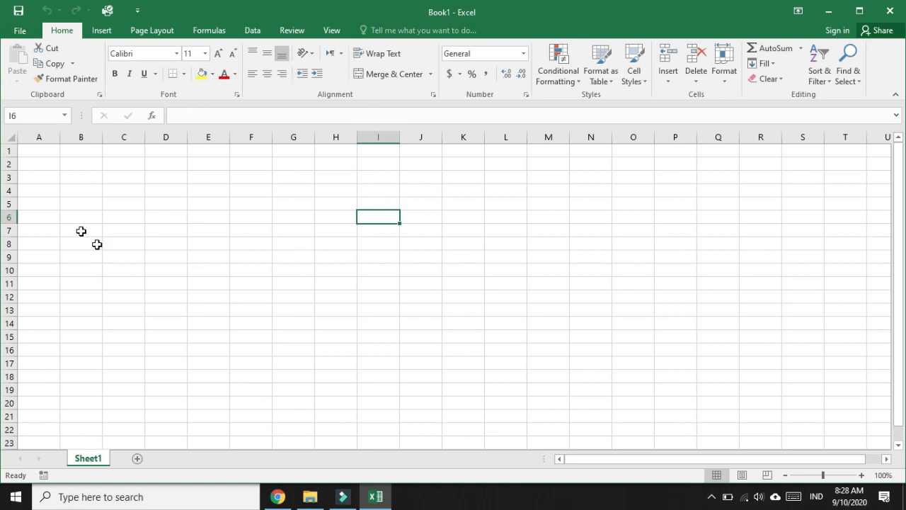
left_click(40, 151)
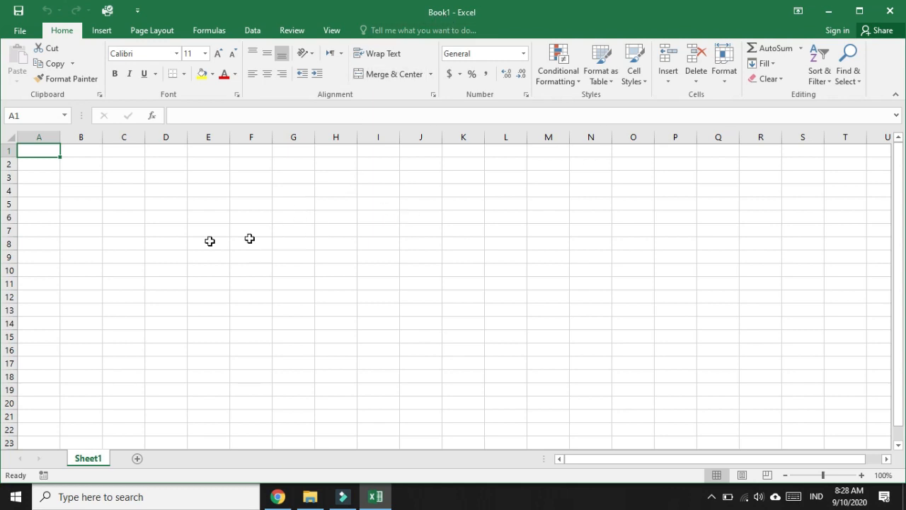
left_click(21, 35)
left_click(24, 31)
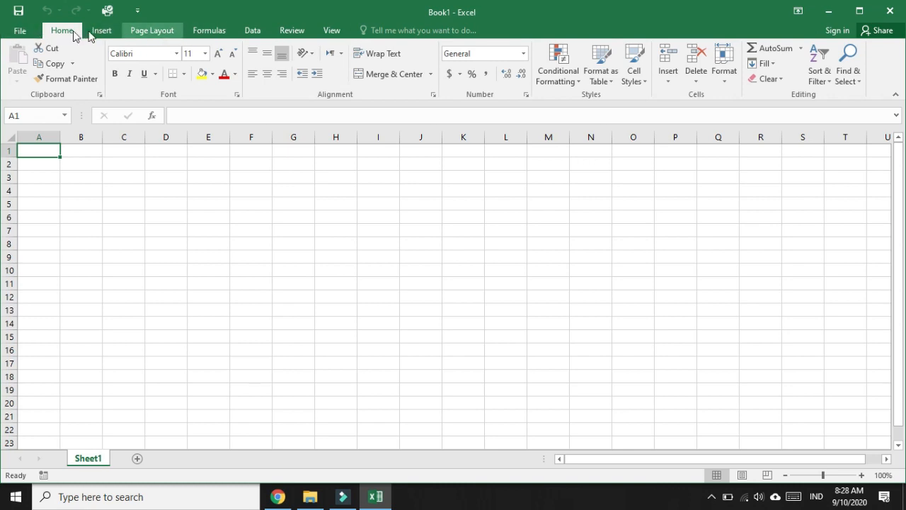
left_click(25, 31)
left_click(27, 29)
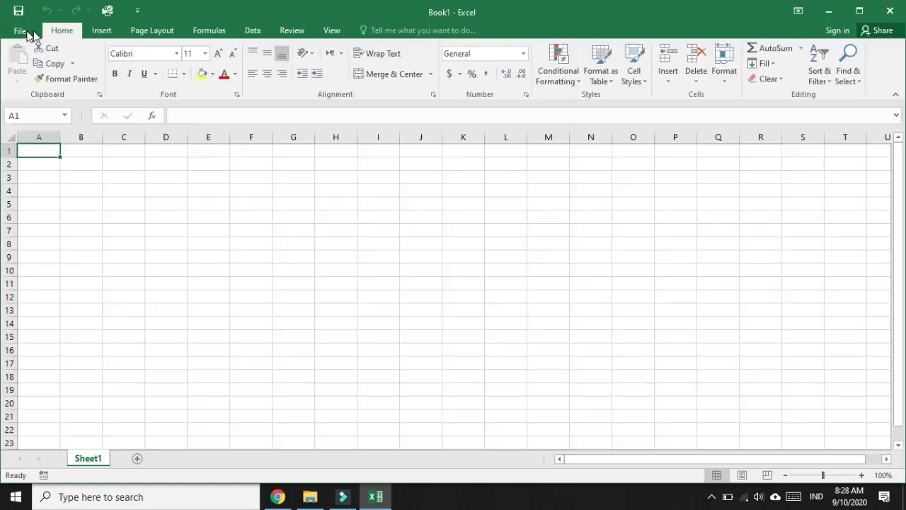
left_click(103, 33)
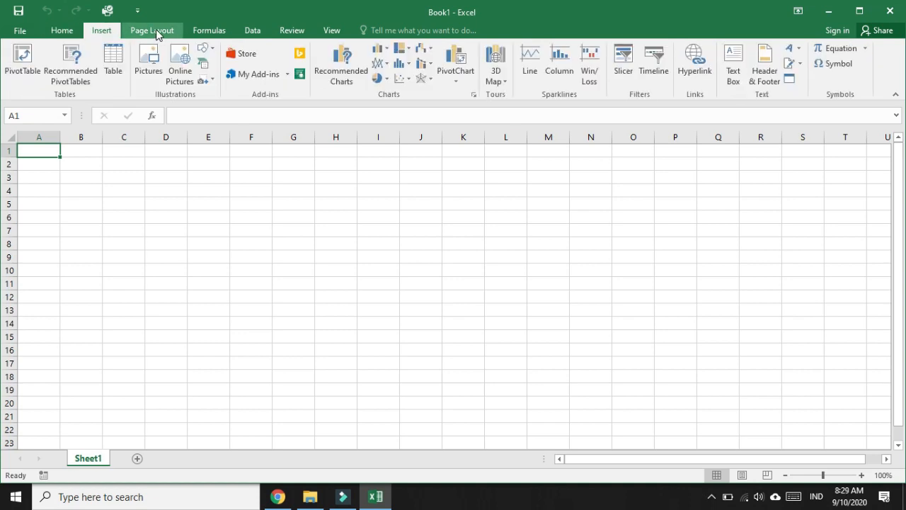
left_click(157, 36)
left_click(206, 34)
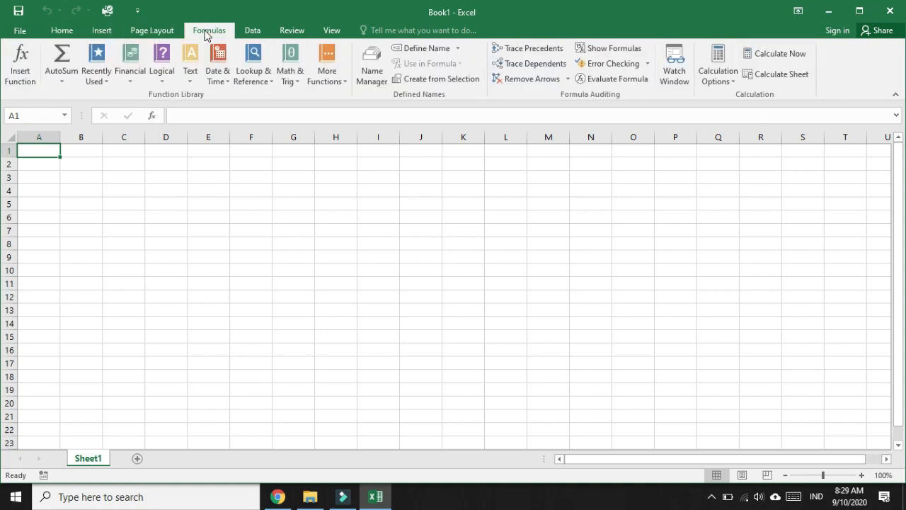
left_click(62, 34)
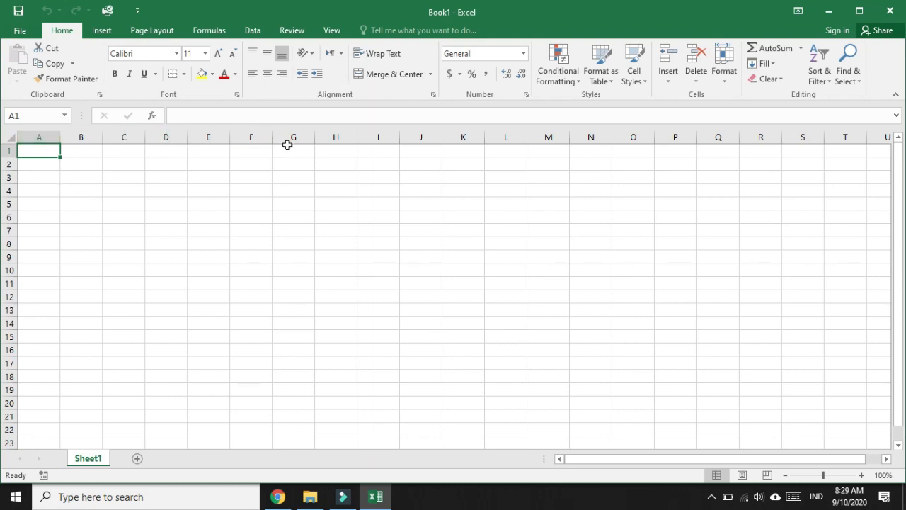
key("ctrl+Right")
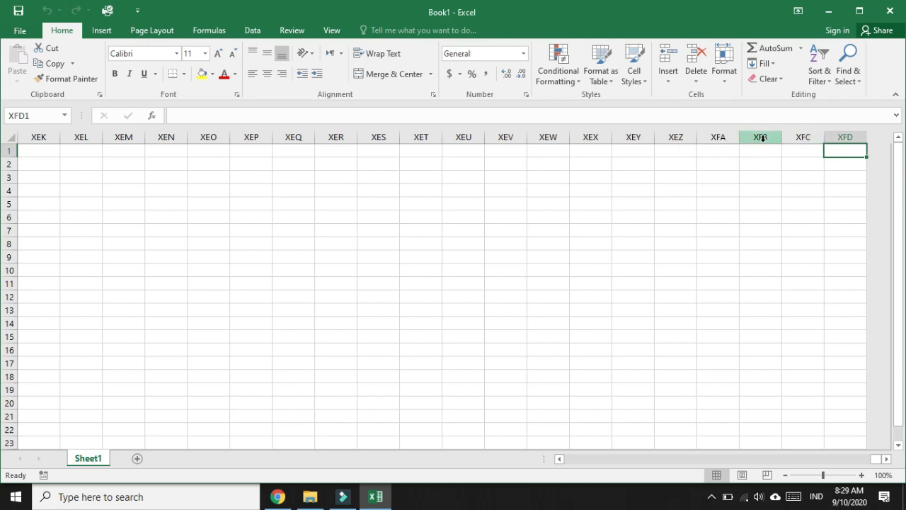
key("ctrl+Home")
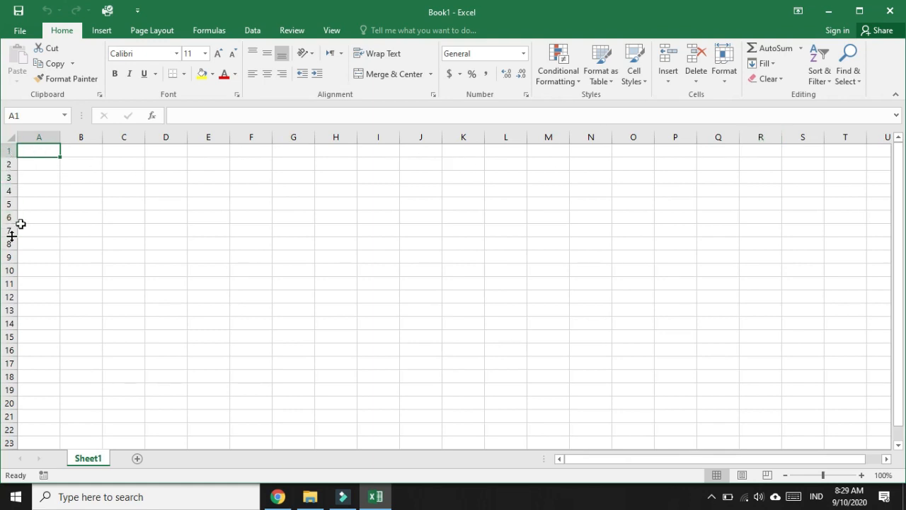
key("ctrl+Down")
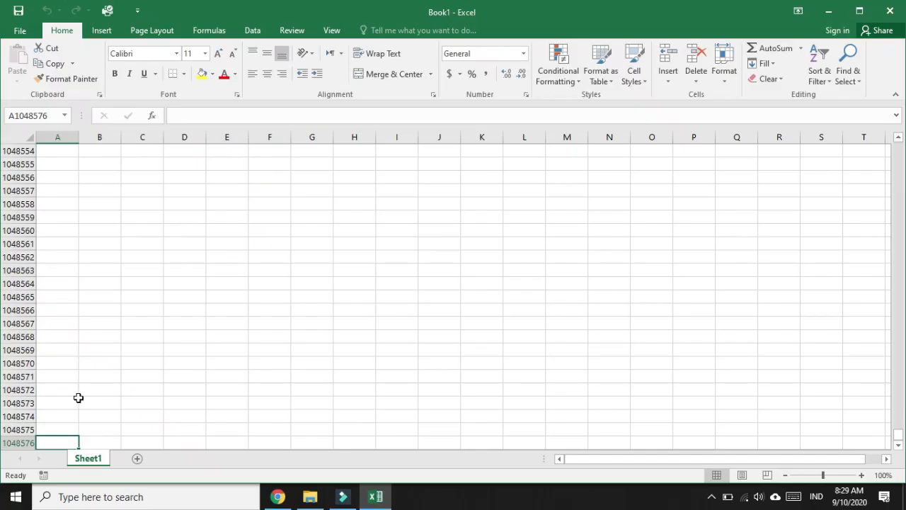
key("ctrl+Home")
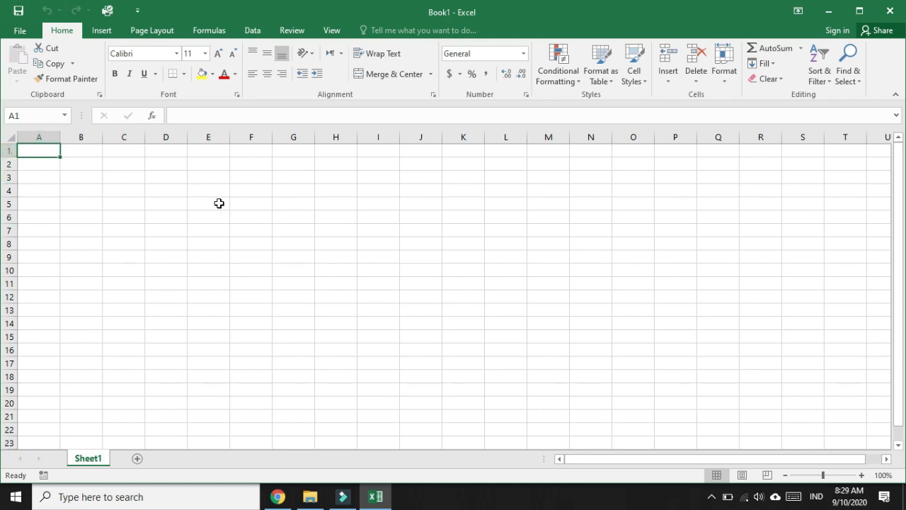
key("Down")
key("Right")
key("Right")
key("Right")
key("Down")
key("Left")
key("Right")
key("Up")
key("Up")
key("Down")
key("Down")
key("Down")
key("Down")
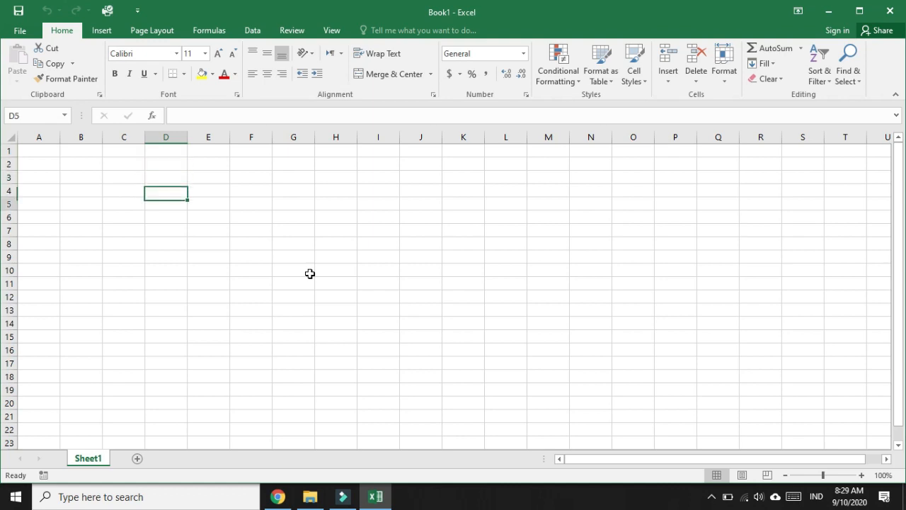
key("Up")
key("Up")
key("Up")
key("Up")
key("Down")
key("Down")
key("Down")
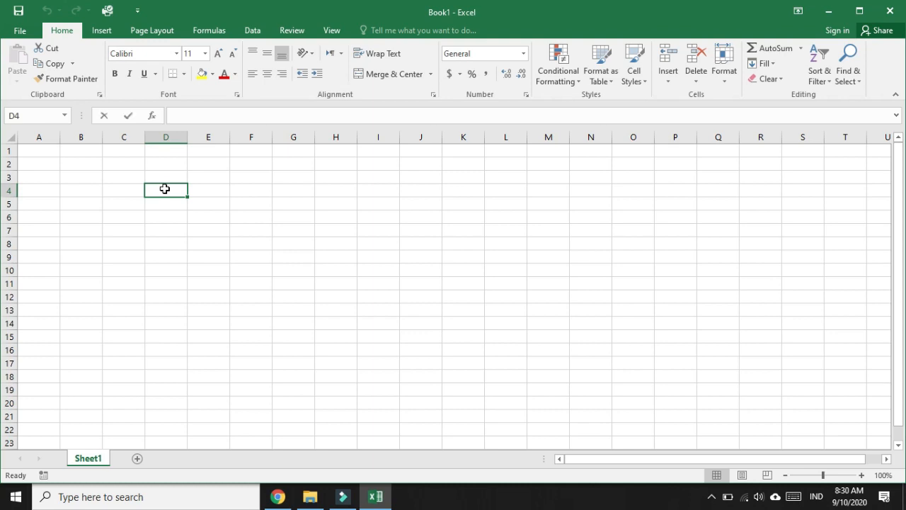
type("cell d")
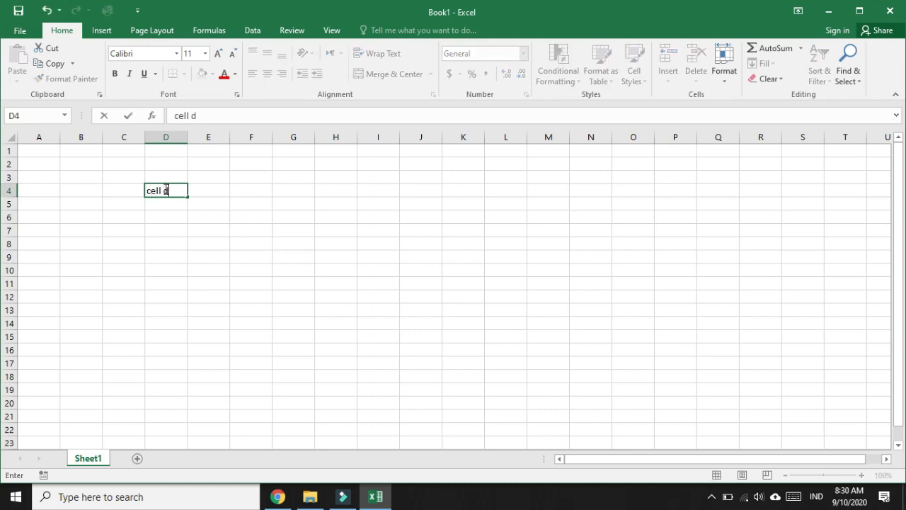
key("Return")
key("Right")
key("Right")
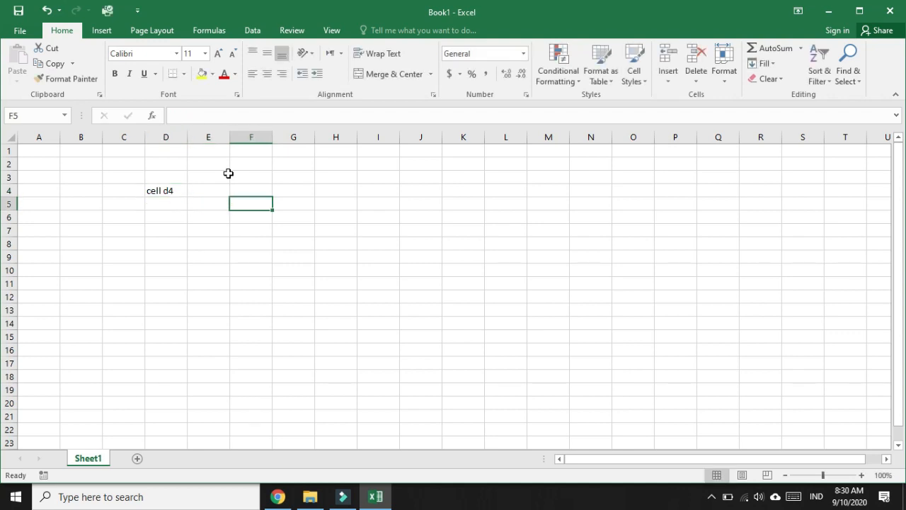
type("F5")
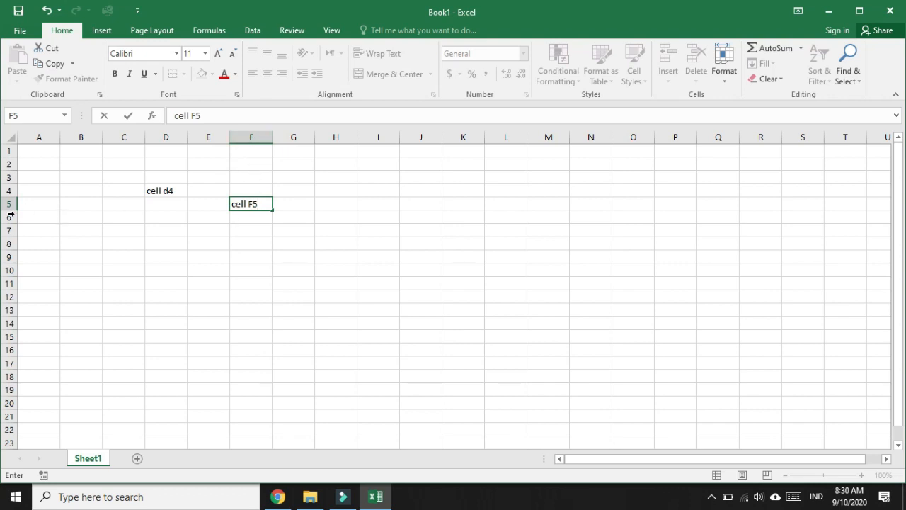
left_click(229, 224)
left_click(242, 203)
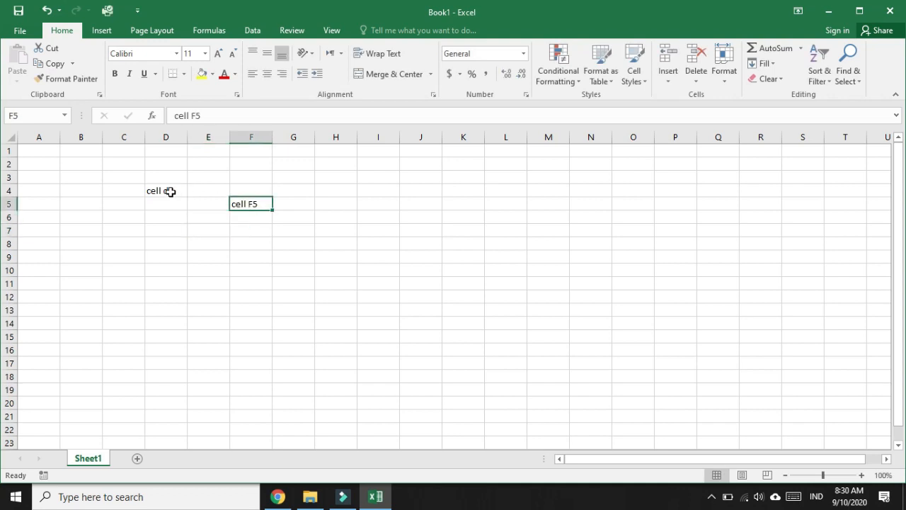
left_click(167, 191)
key("Delete")
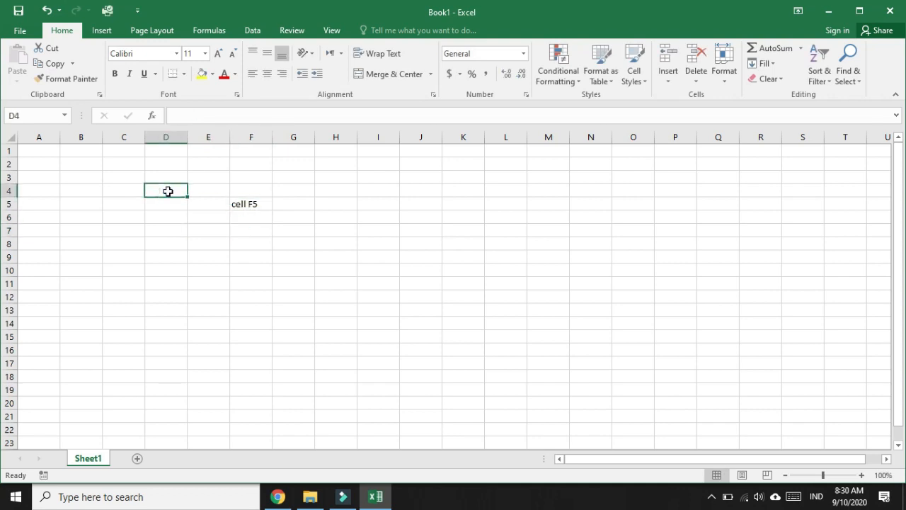
left_click(260, 204)
key("Delete")
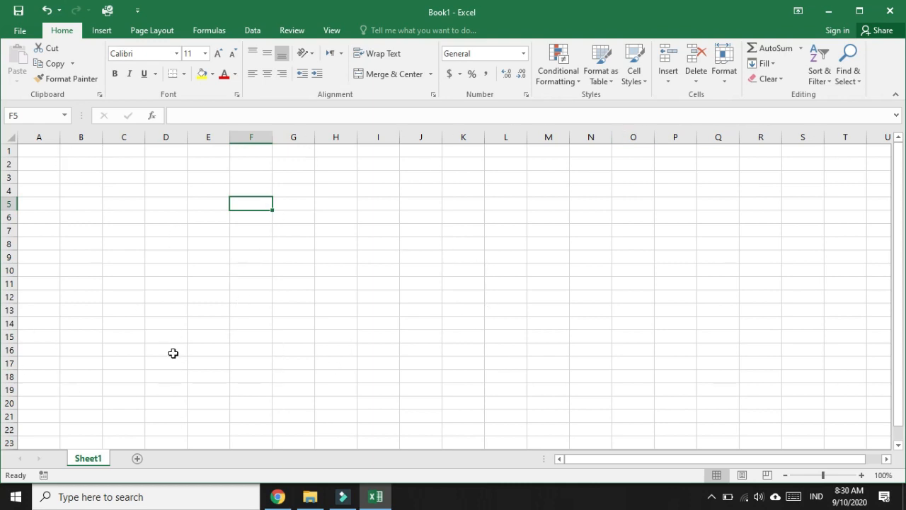
left_click(45, 151)
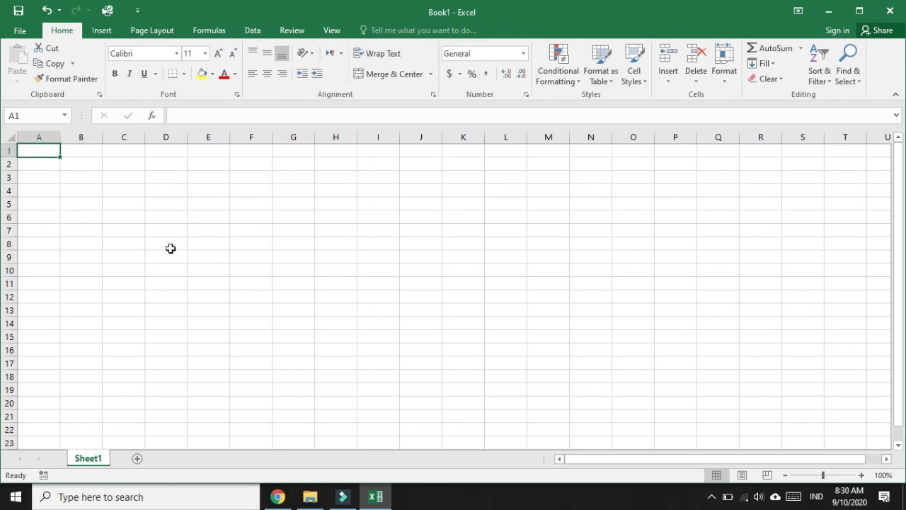
Type the labels Nama in A1, Kelas in A2 and Asal Sekolah in A3
type("Nama")
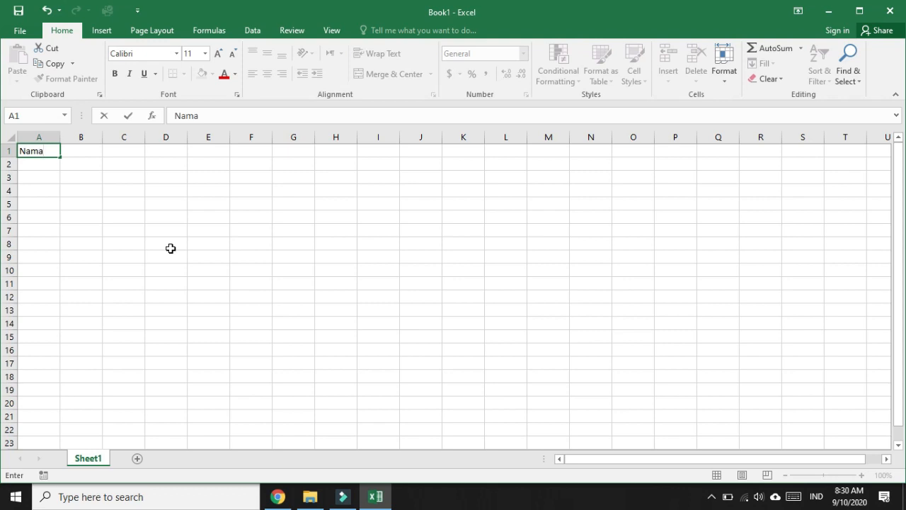
key("Return")
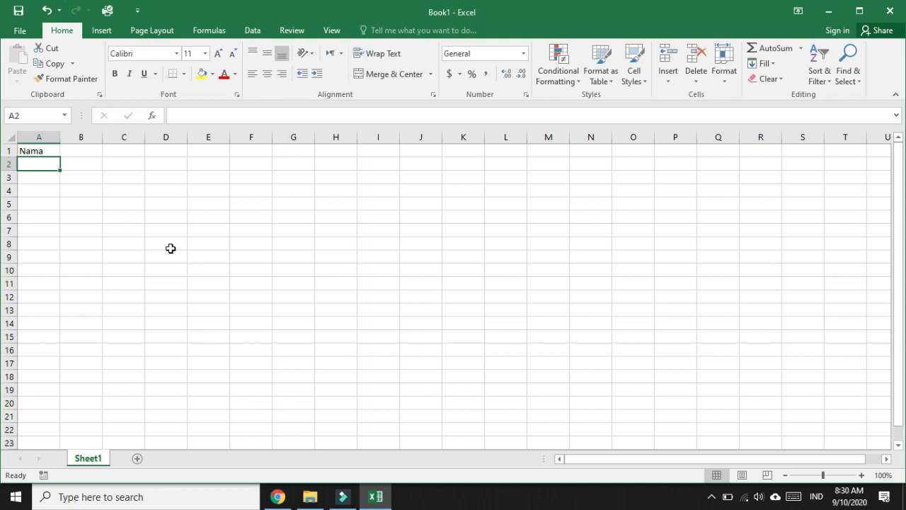
type("Kelas")
key("Return")
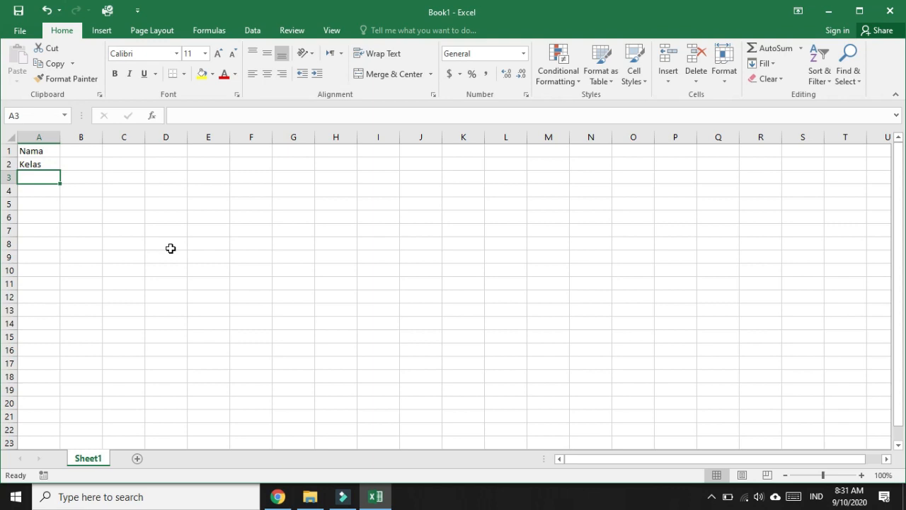
type("Asa")
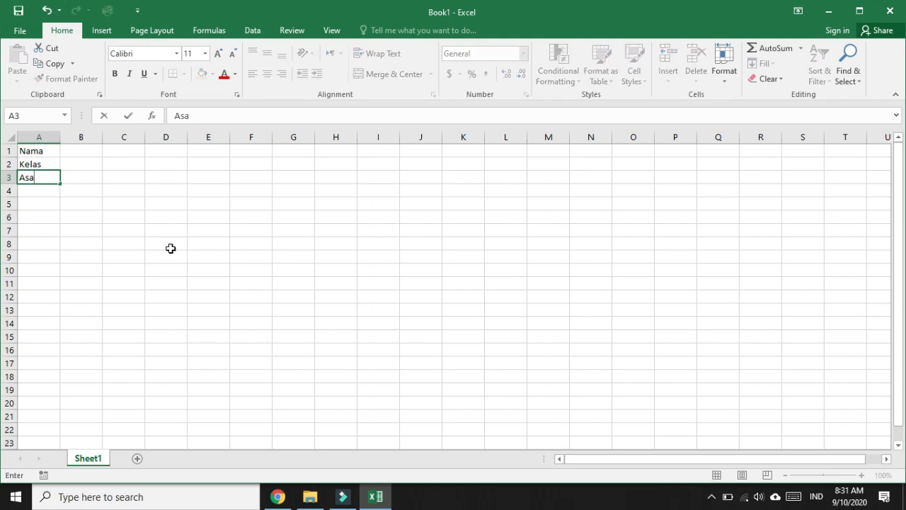
type("l Sekolah")
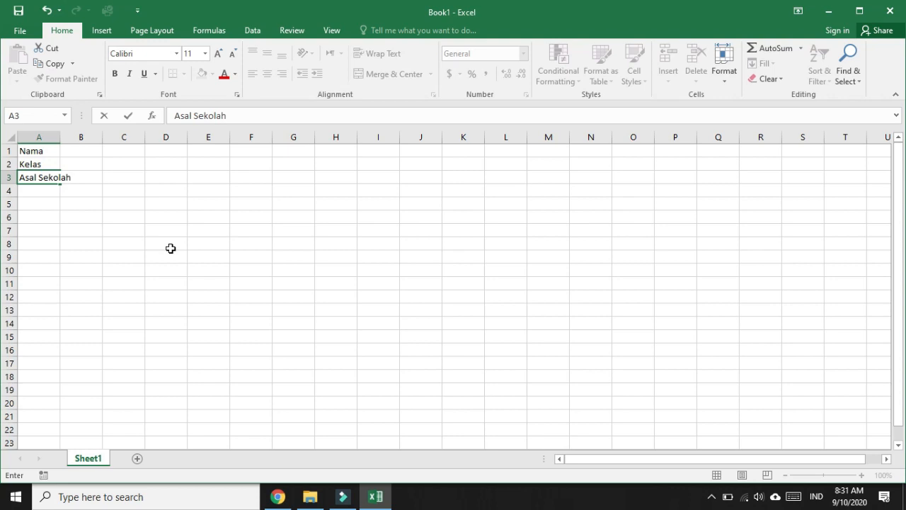
left_click(65, 232)
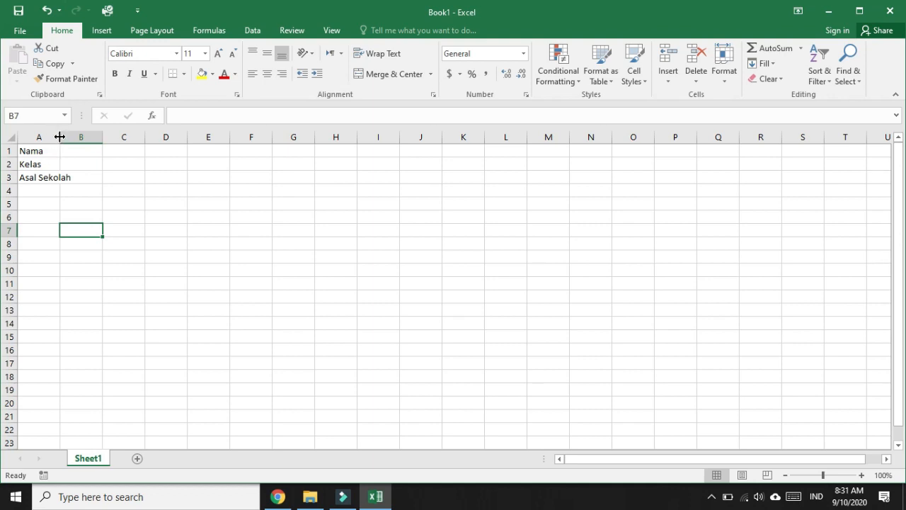
Widen column A to 12.00 to fit Asal Sekolah and narrow column B to 2.29
left_click_drag(59, 137, 60, 137)
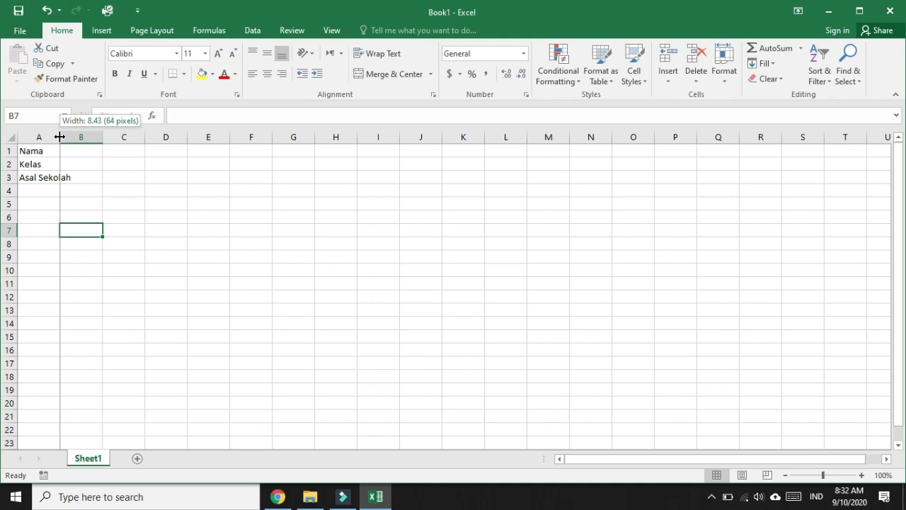
left_click_drag(59, 137, 77, 136)
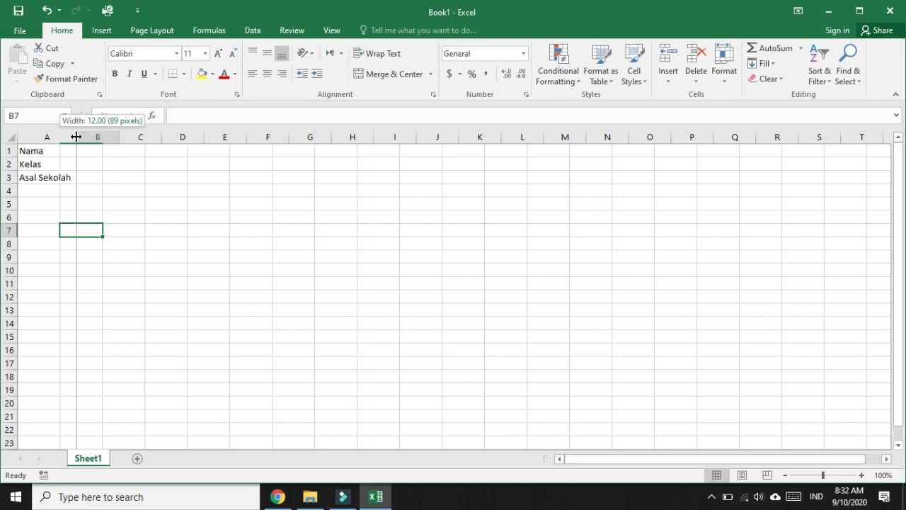
left_click_drag(76, 137, 76, 137)
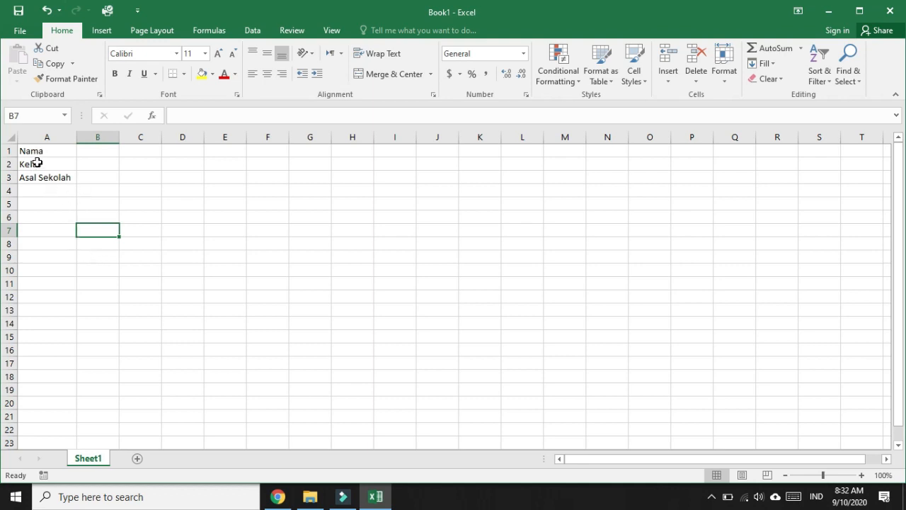
left_click_drag(119, 138, 87, 142)
Enter a colon in B1, B2 and B3 beside the Nama, Kelas and Asal Sekolah labels
left_click(84, 153)
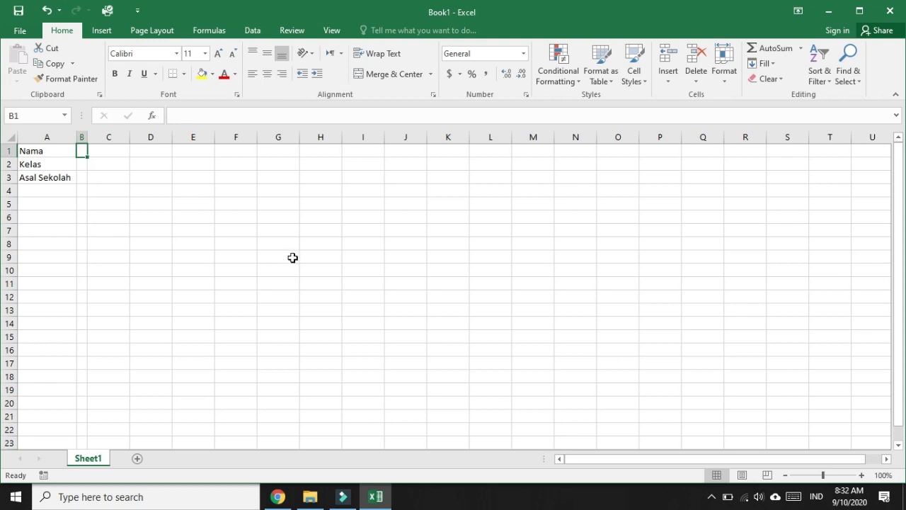
type(":")
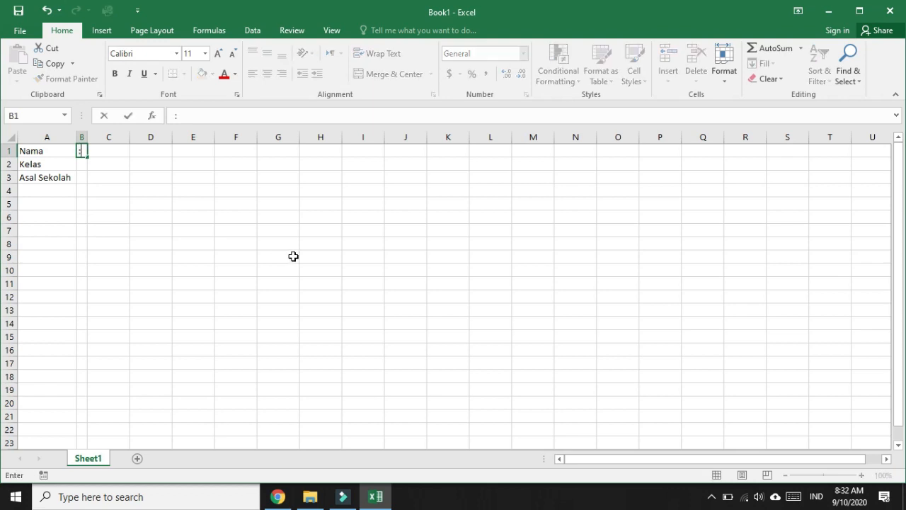
key("Return")
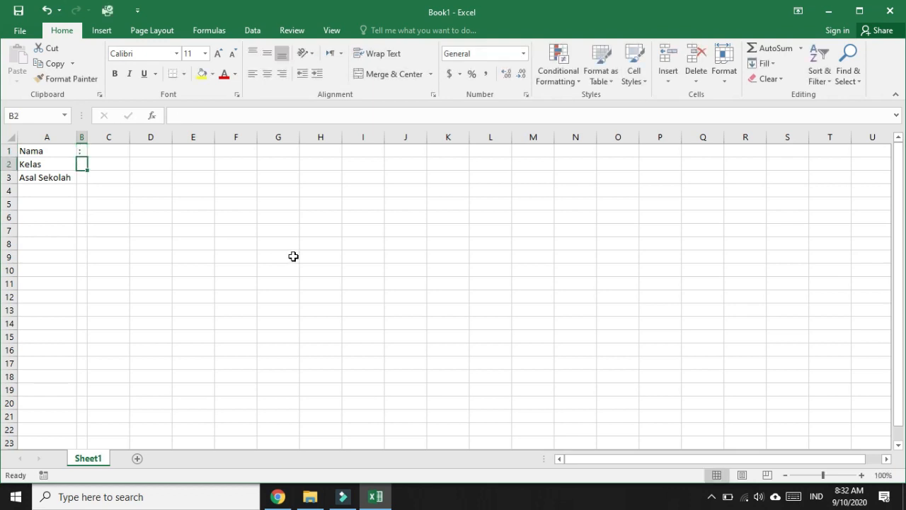
type(":")
key("Return")
type(":")
key("Return")
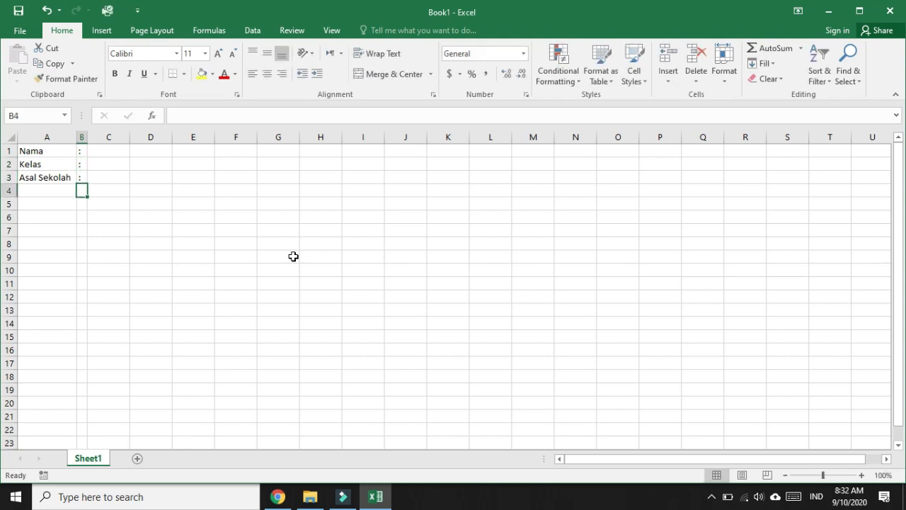
key("Return")
key("Up")
key("Up")
key("Up")
key("Up")
key("Right")
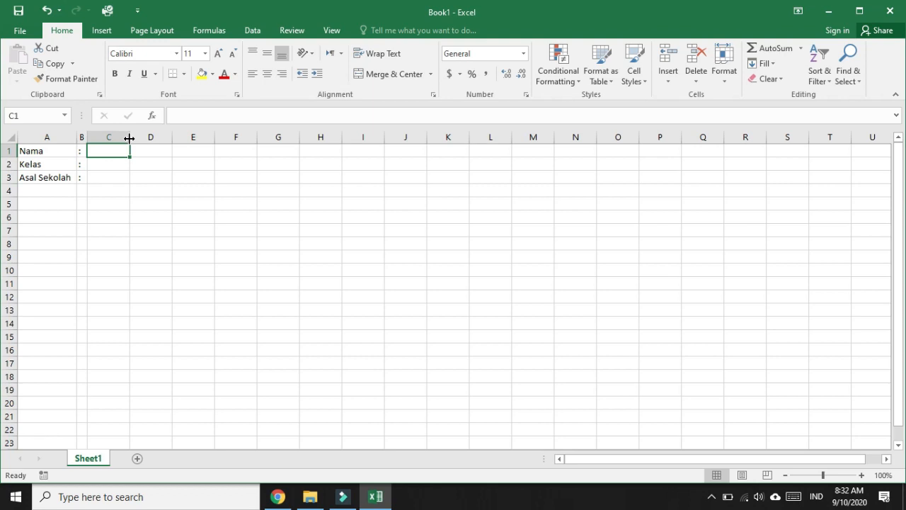
Widen column C and enter the student's full name in C1
left_click_drag(130, 138, 234, 142)
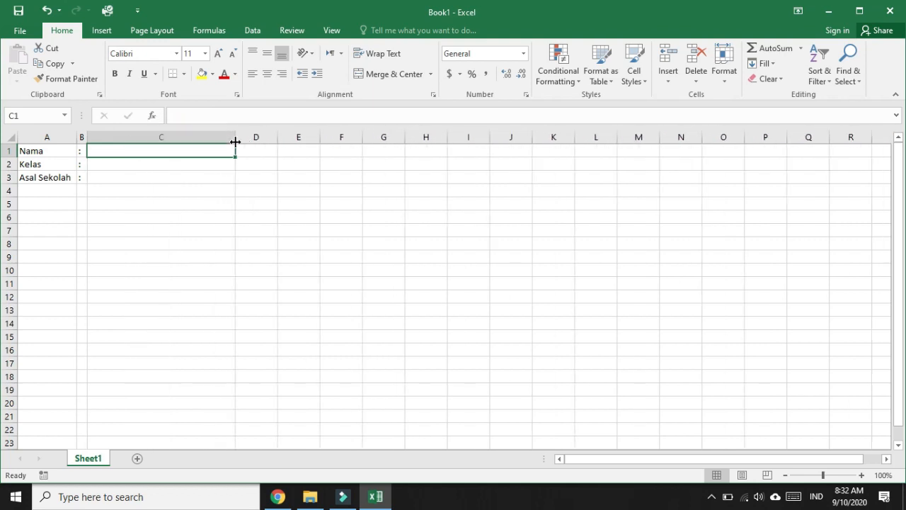
left_click(109, 164)
left_click(109, 150)
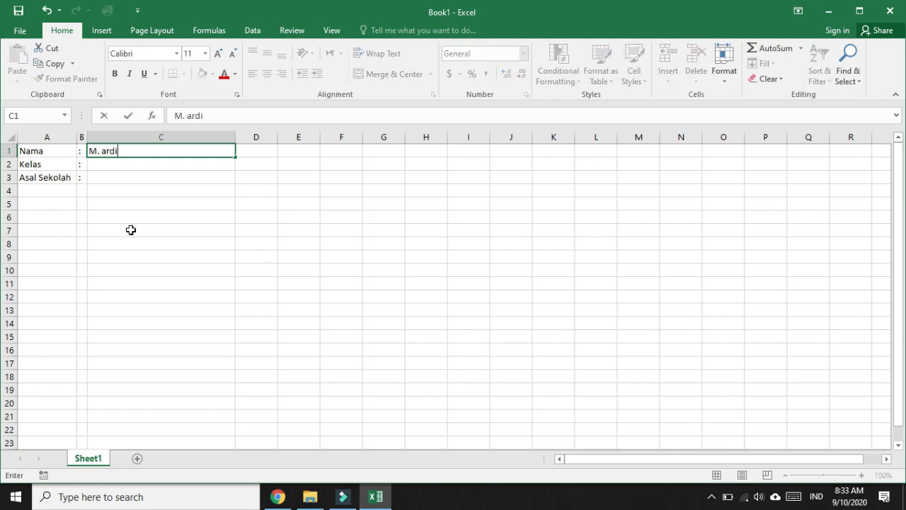
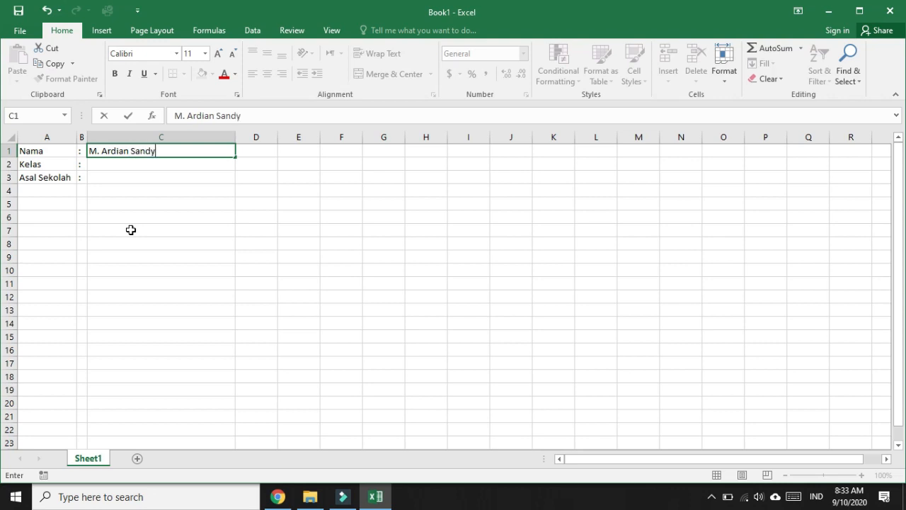
key("Left")
key("Right")
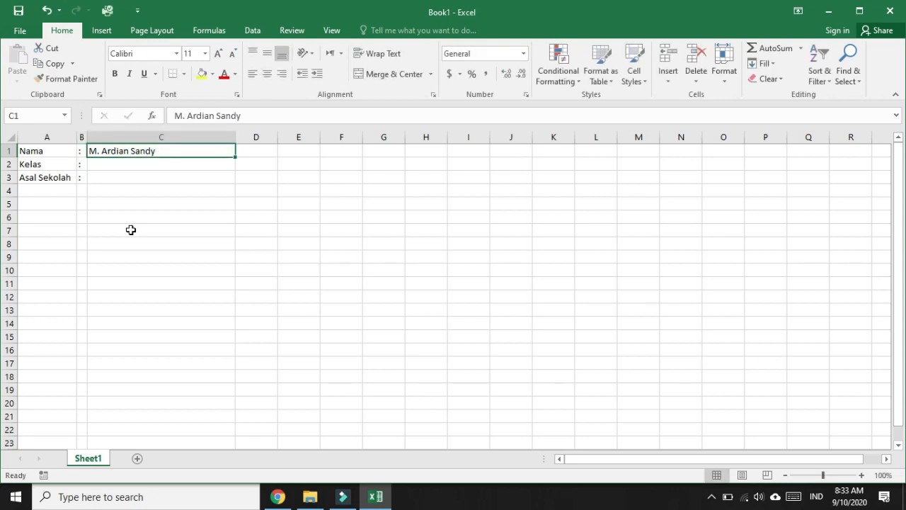
Enter class 9C in C2 and school SMP IT Insan Mandiri in C3
key("Down")
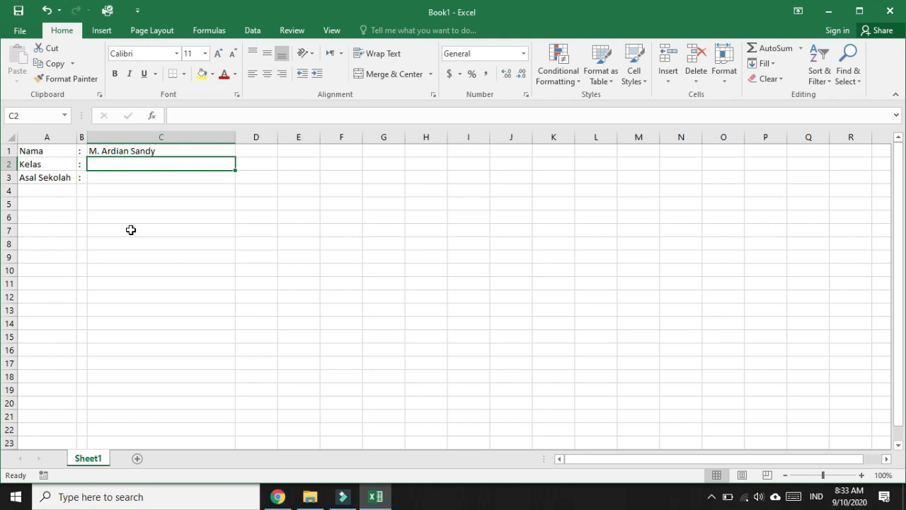
type("9C")
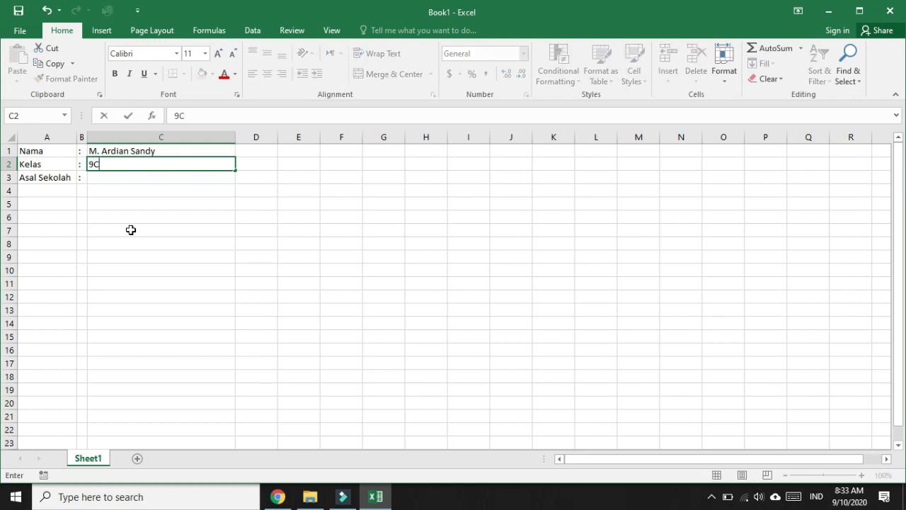
key("Return")
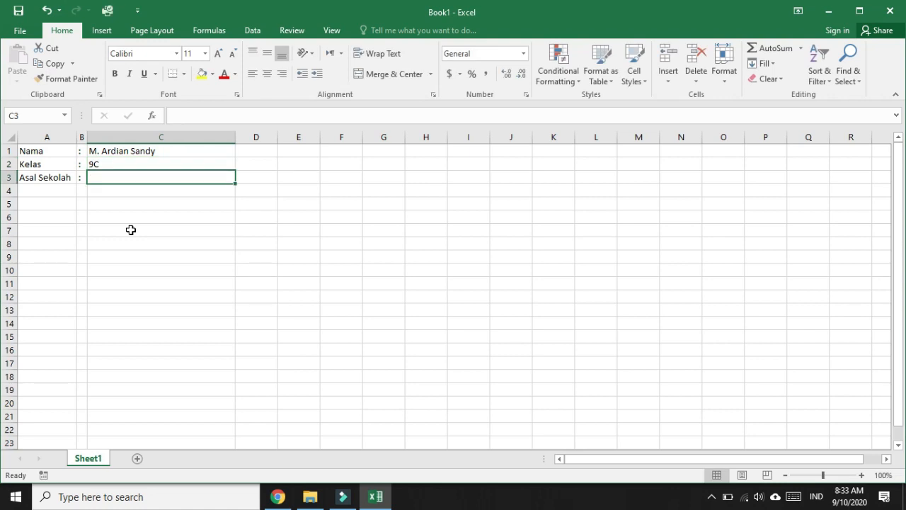
type("SMP IT")
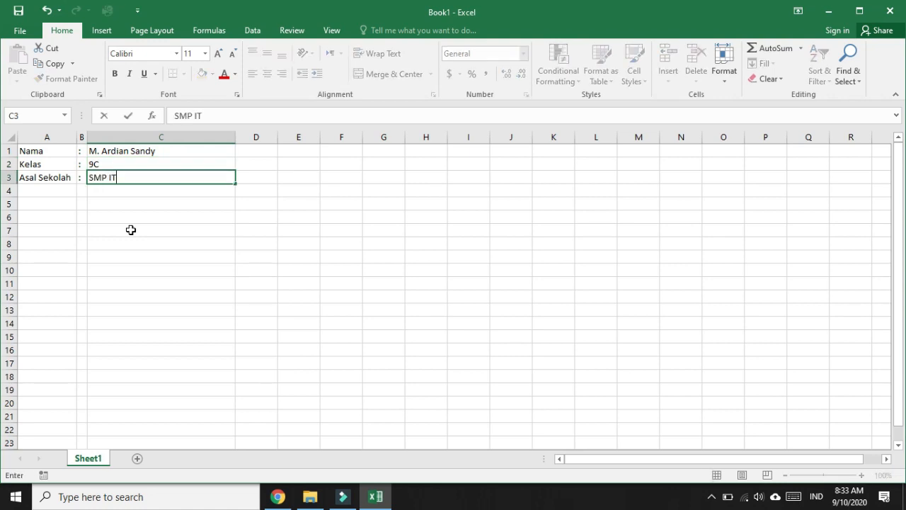
type(" Insan Mandiri")
key("Return")
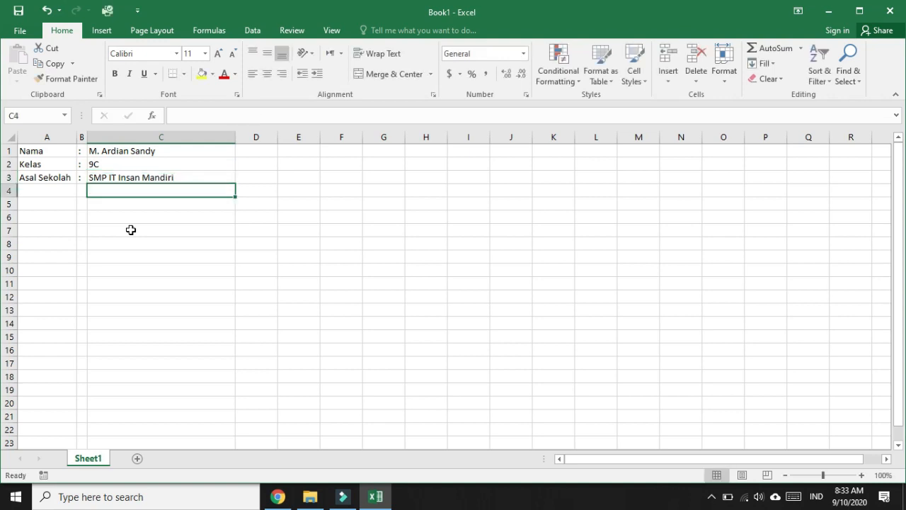
left_click(256, 164)
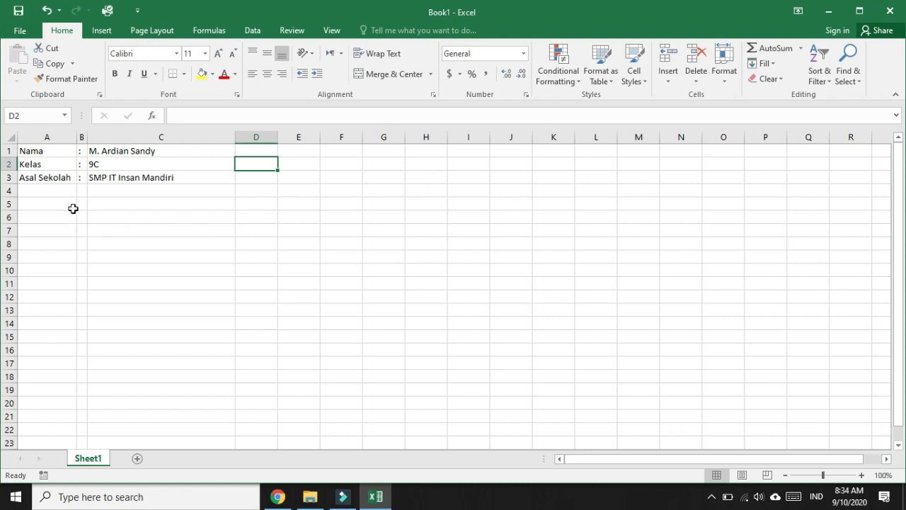
Select A1:C3, trying bold, italic and underline before removing them again
left_click_drag(44, 152, 142, 174)
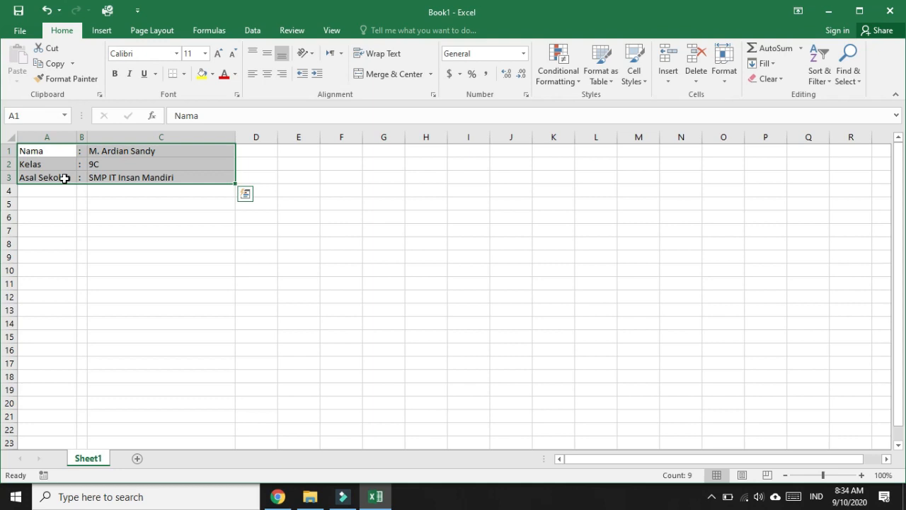
left_click(114, 73)
left_click(130, 74)
left_click(143, 73)
left_click(144, 74)
left_click(129, 73)
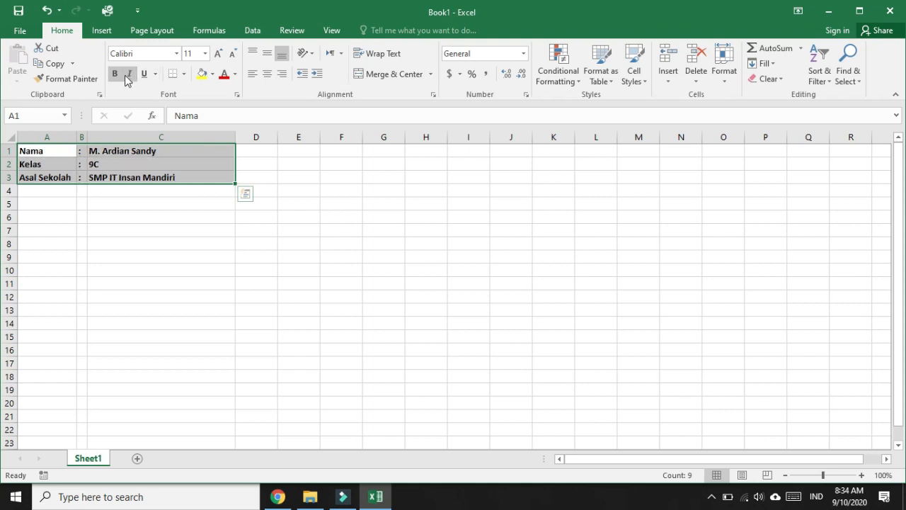
left_click(115, 73)
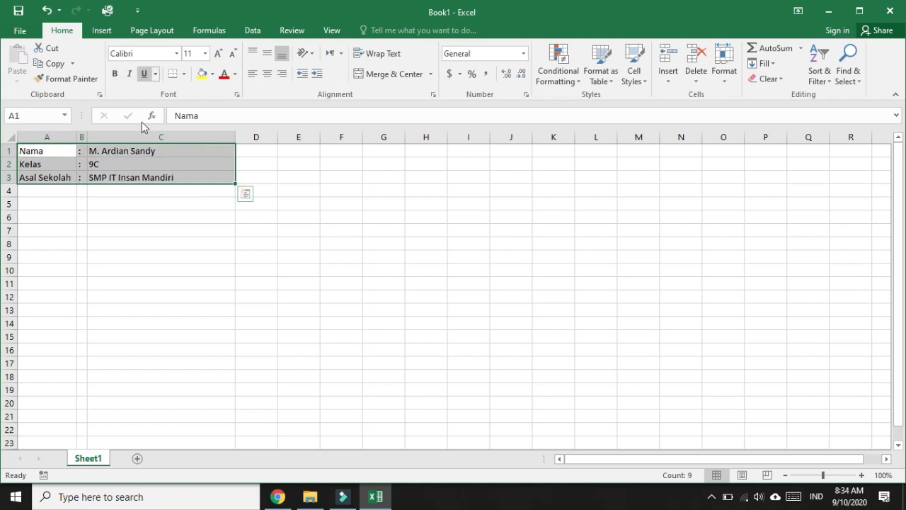
Set the A1:C3 font to Algerian at size 22
left_click(175, 53)
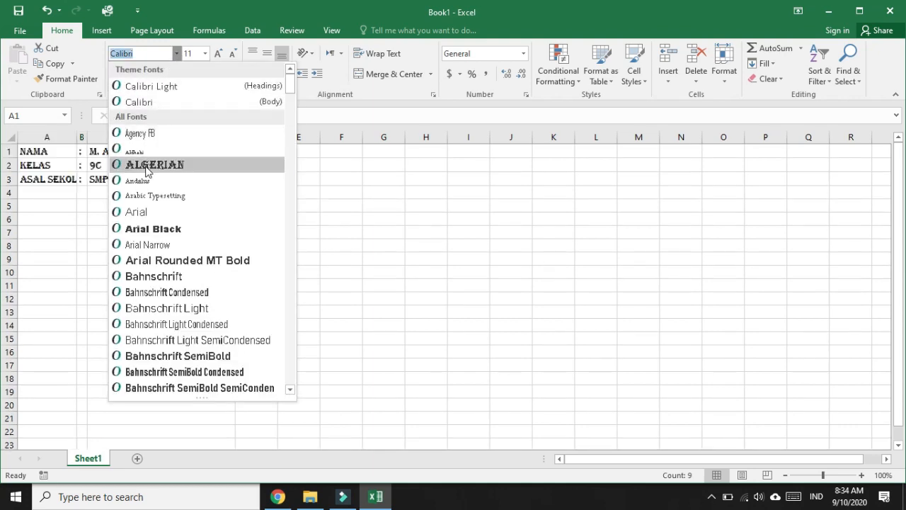
left_click(147, 168)
left_click(205, 54)
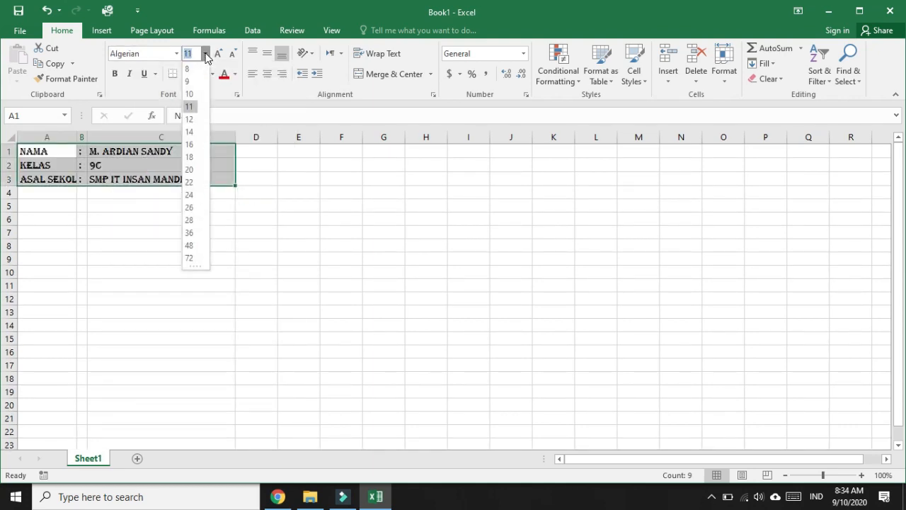
left_click(189, 182)
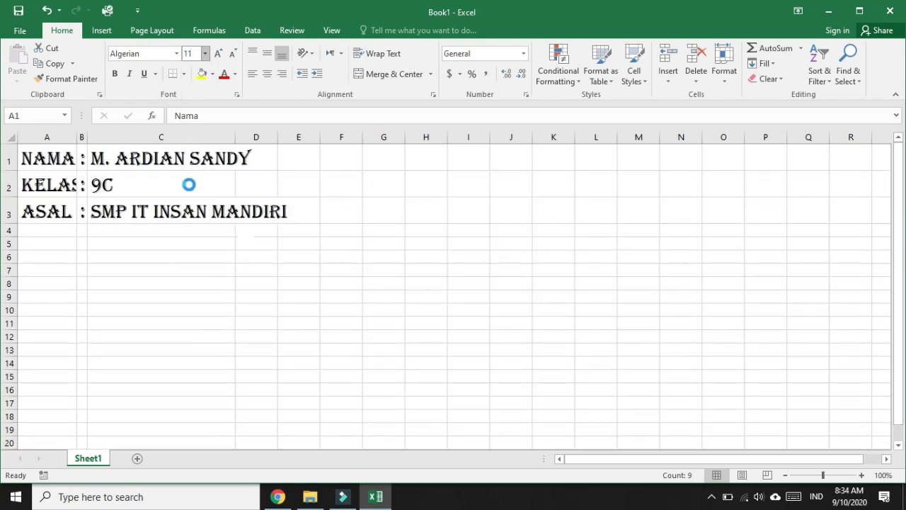
Give the block a red fill and white text, then widen column C to fit
left_click(212, 74)
left_click(212, 177)
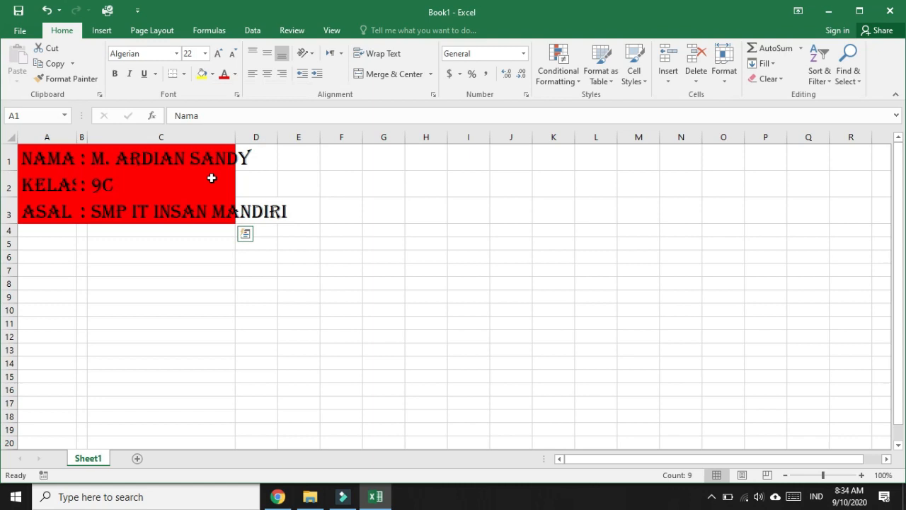
left_click(235, 74)
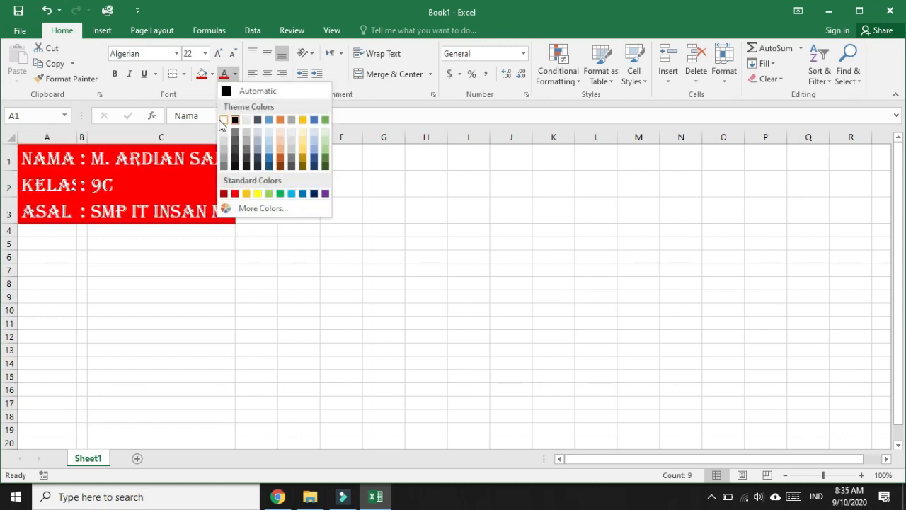
left_click(223, 120)
left_click(190, 269)
left_click_drag(235, 137, 292, 137)
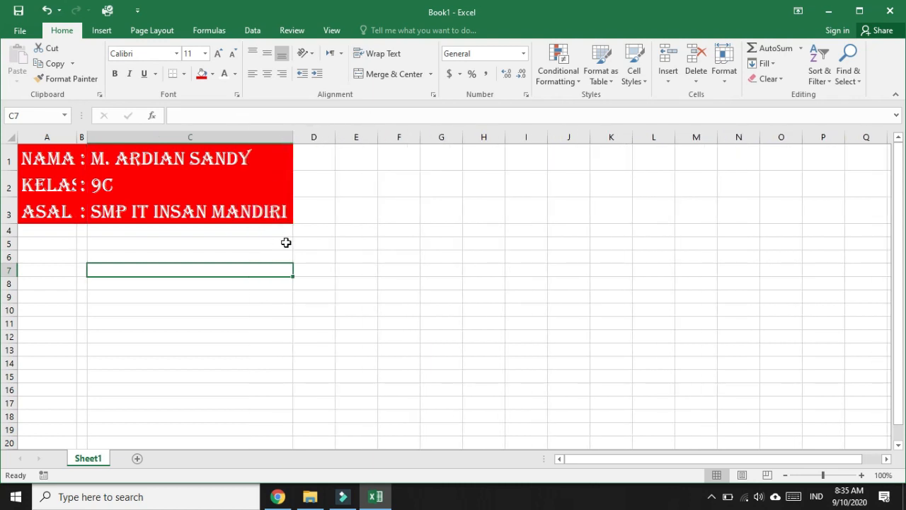
left_click(337, 260)
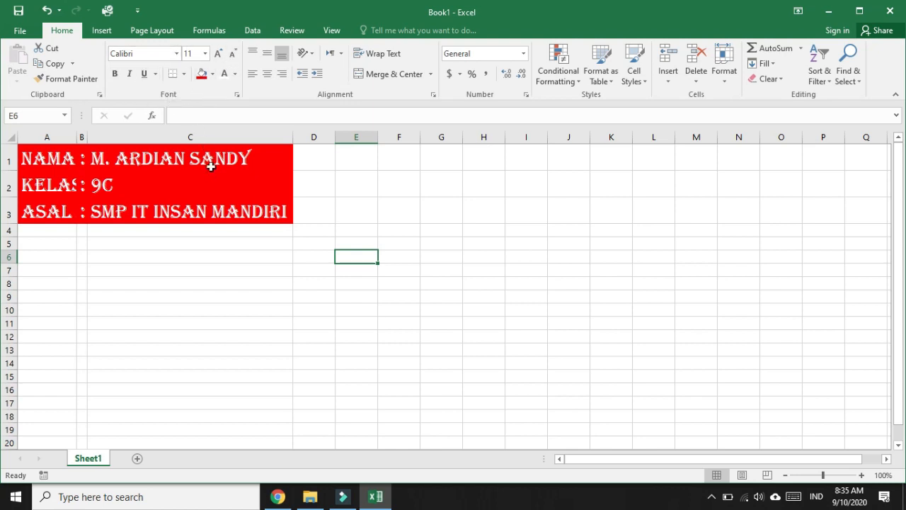
left_click(231, 285)
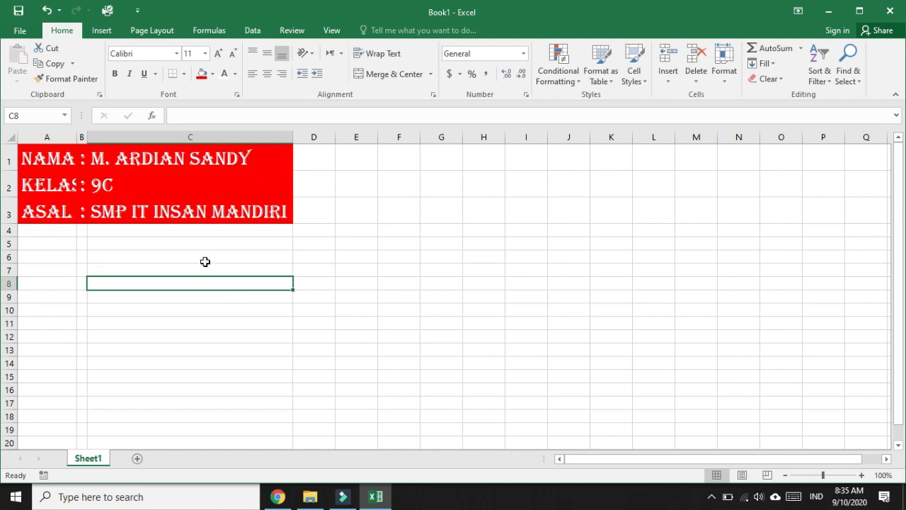